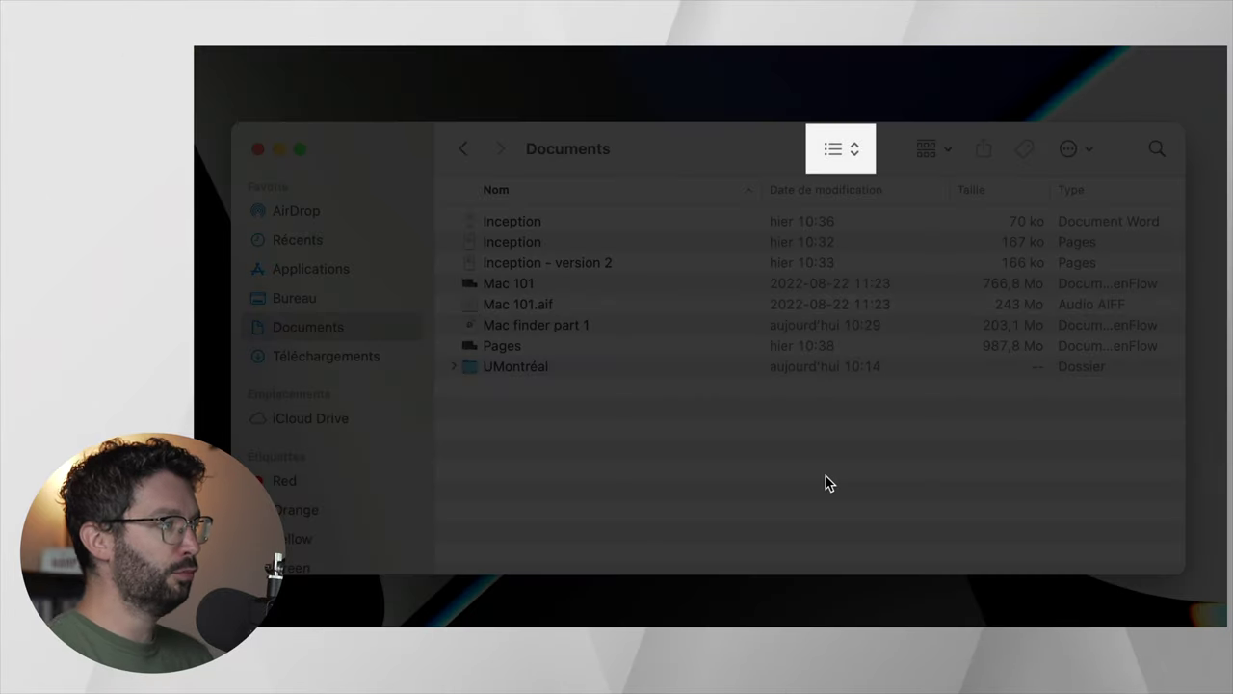
- Display the Documents folder as icons, and switch it back to the list view
{"action": "left_click", "coordinate": [855, 152]}
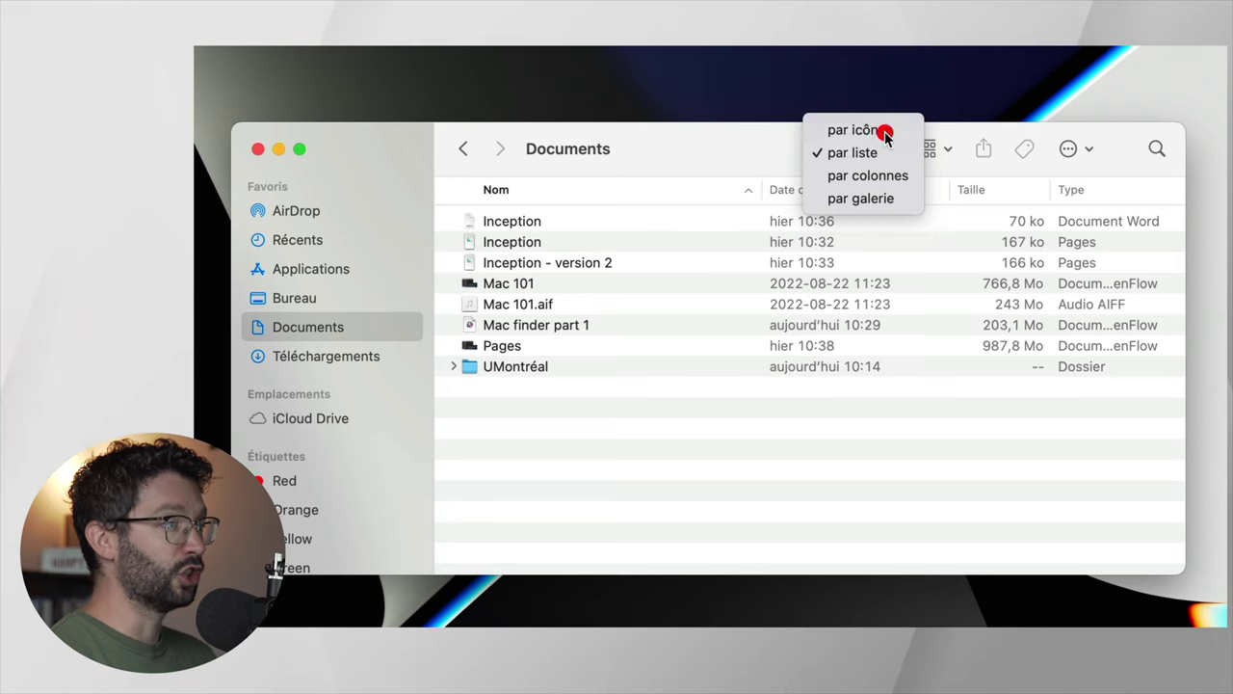
{"action": "left_click", "coordinate": [884, 131]}
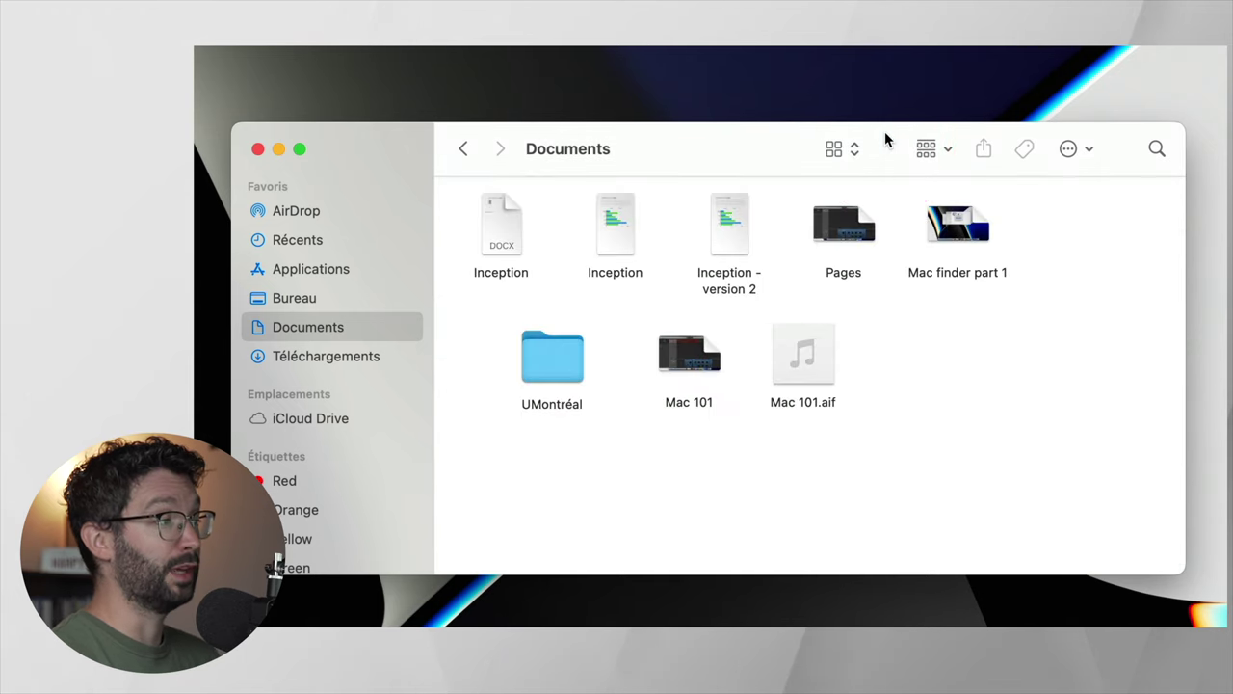
{"action": "left_click", "coordinate": [854, 149]}
{"action": "left_click", "coordinate": [875, 176]}
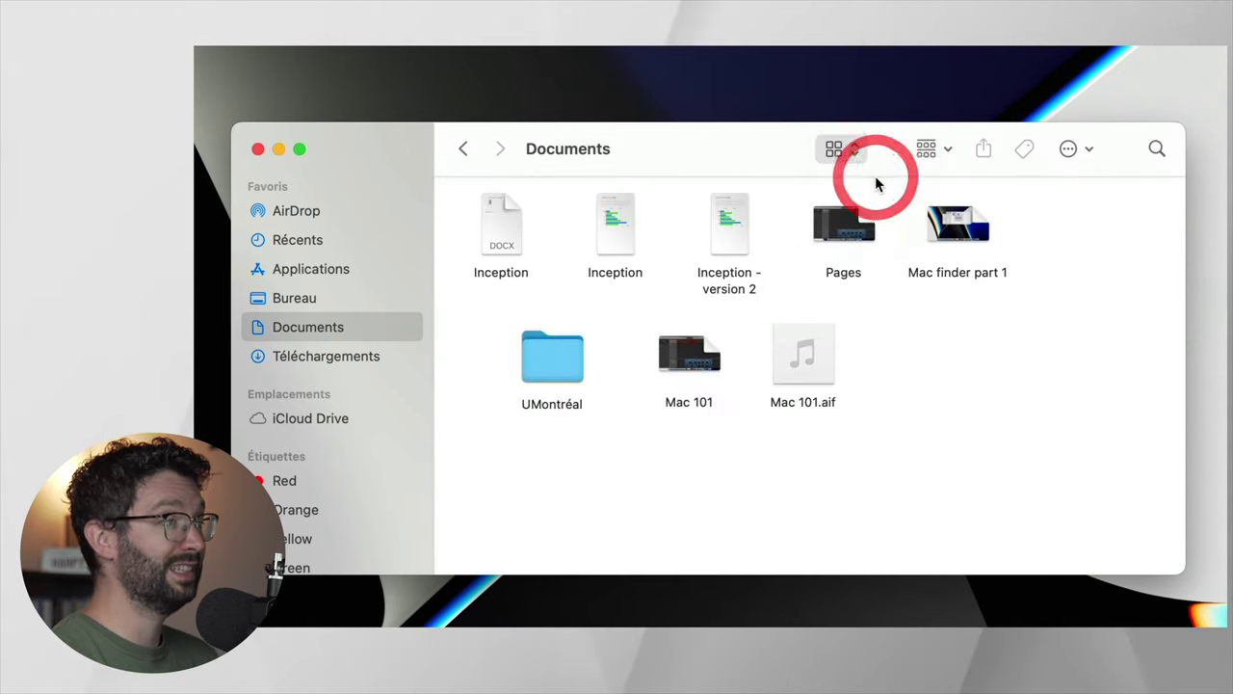
- Display the Documents folder in columns and view the contents of the UMontréal folder
{"action": "left_click", "coordinate": [850, 154]}
{"action": "left_click", "coordinate": [856, 178]}
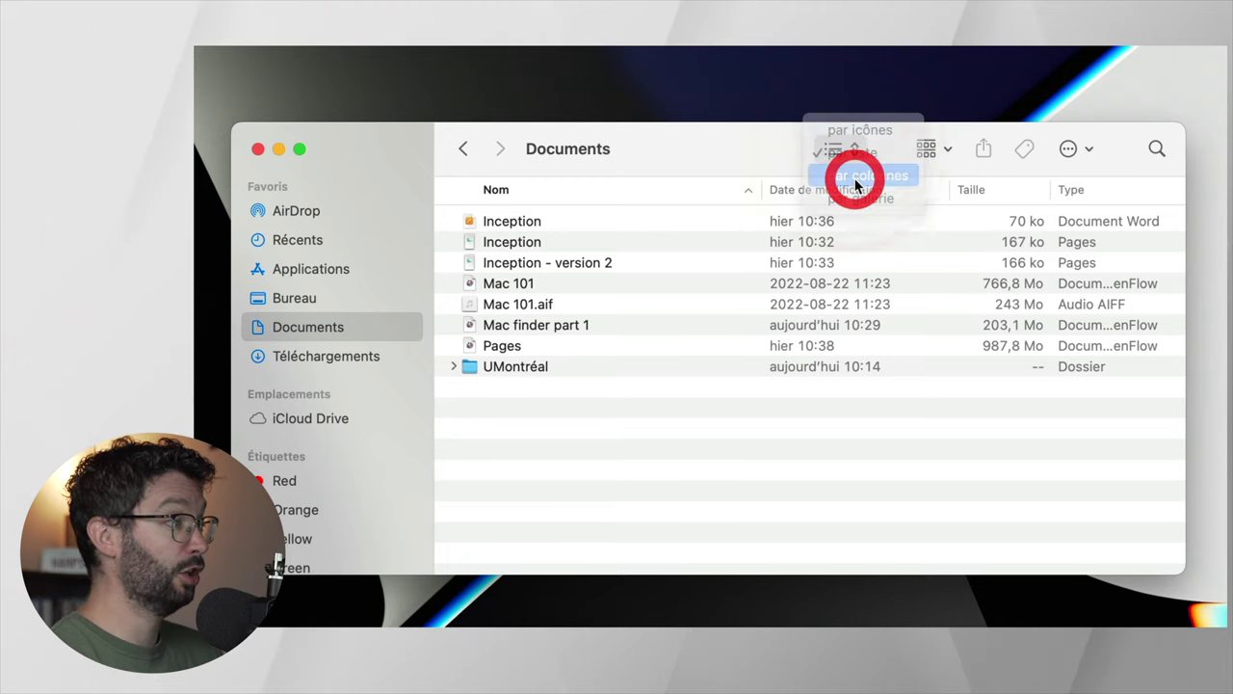
{"action": "left_click", "coordinate": [578, 353]}
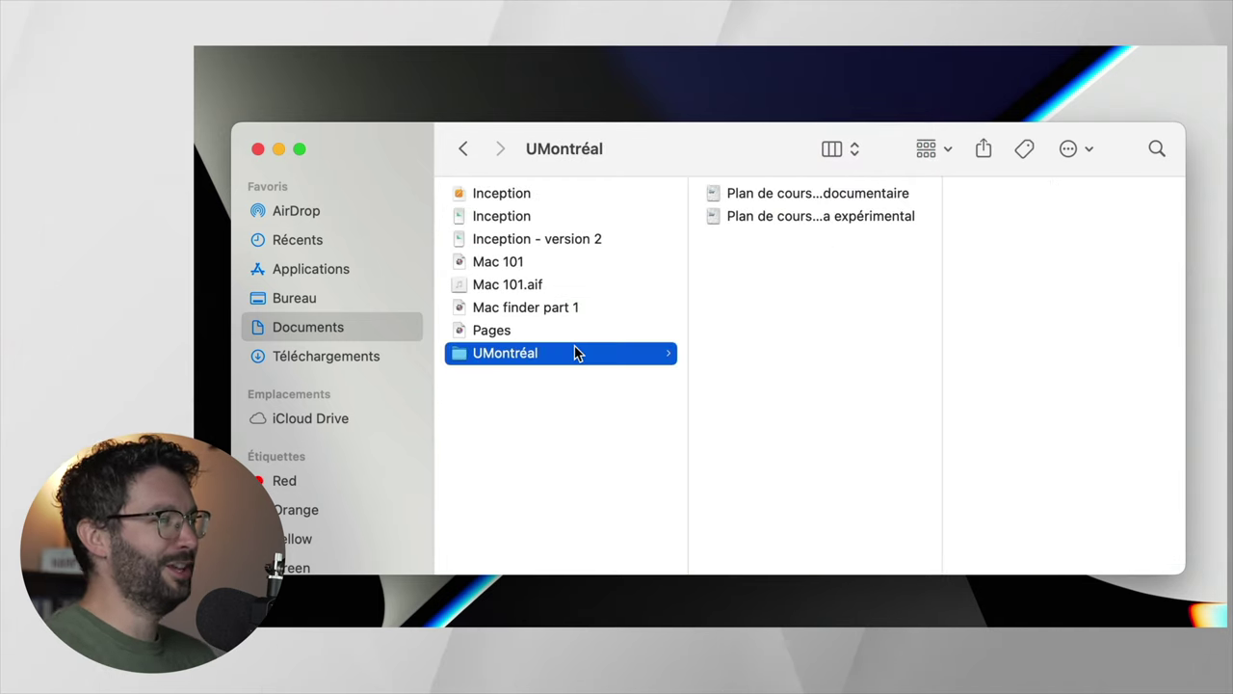
{"action": "left_click", "coordinate": [848, 151]}
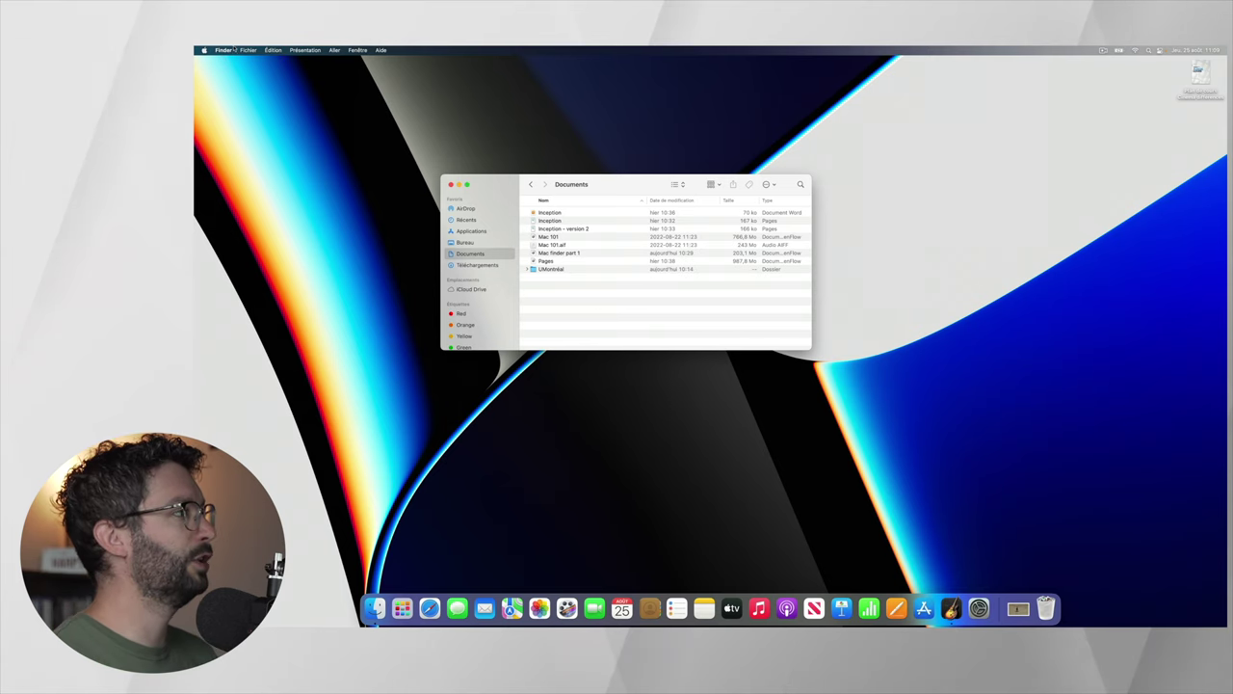
- Create a new folder named Factures in the Documents folder
{"action": "left_click", "coordinate": [245, 50]}
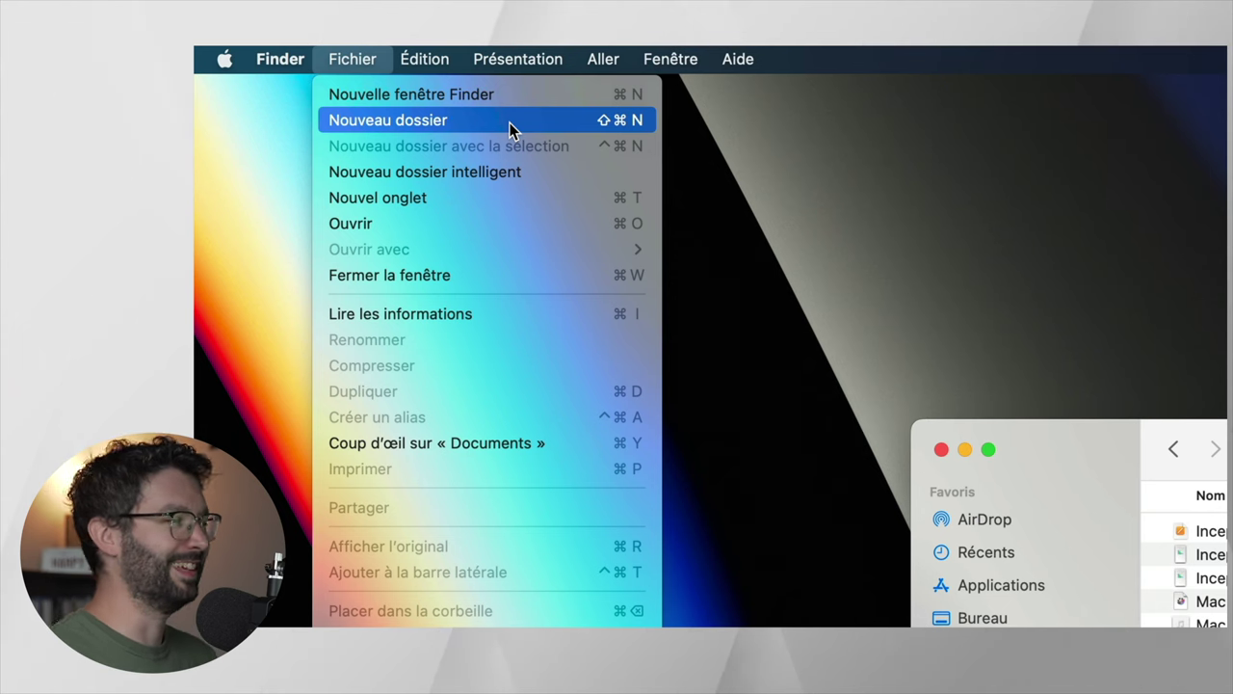
{"action": "left_click", "coordinate": [509, 128]}
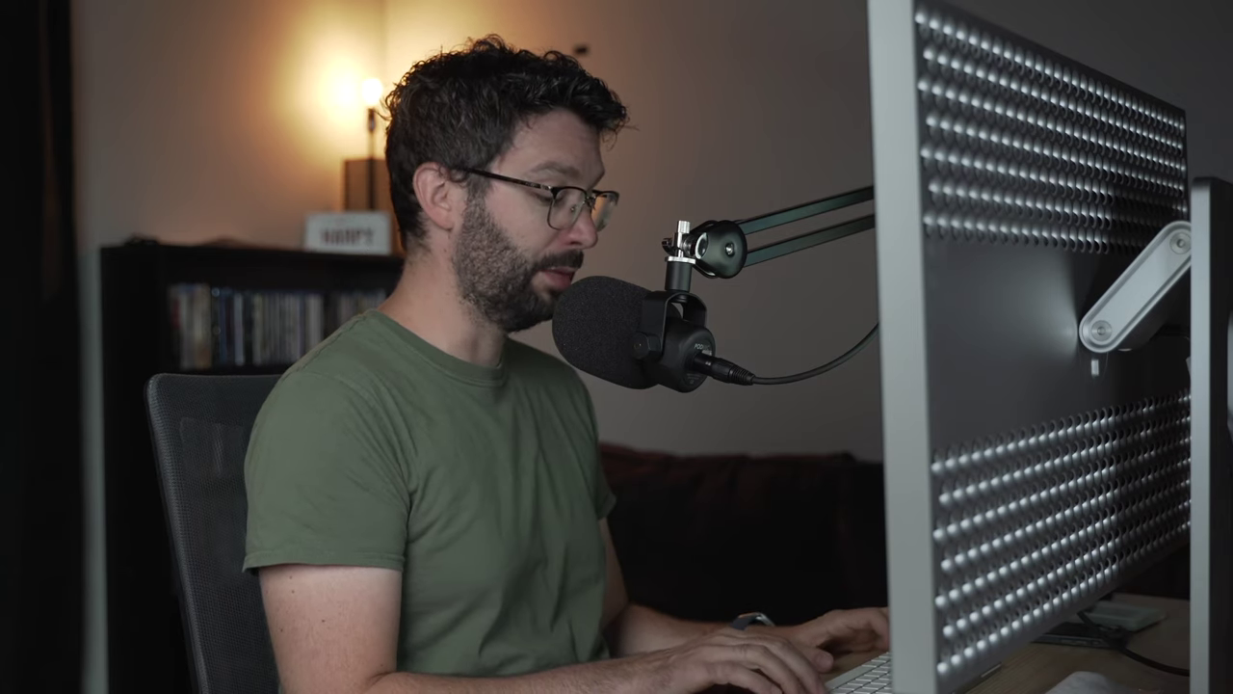
{"action": "type", "text": "Fa"}
{"action": "type", "text": "ctures"}
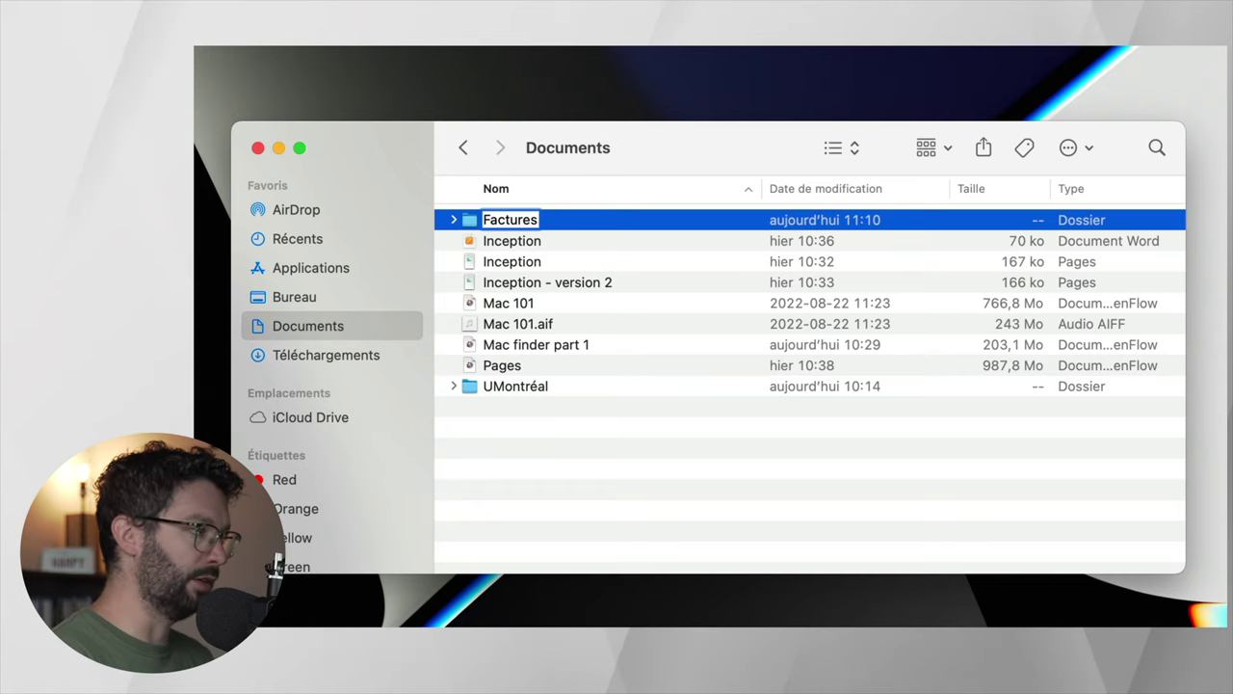
{"action": "key", "text": "Return"}
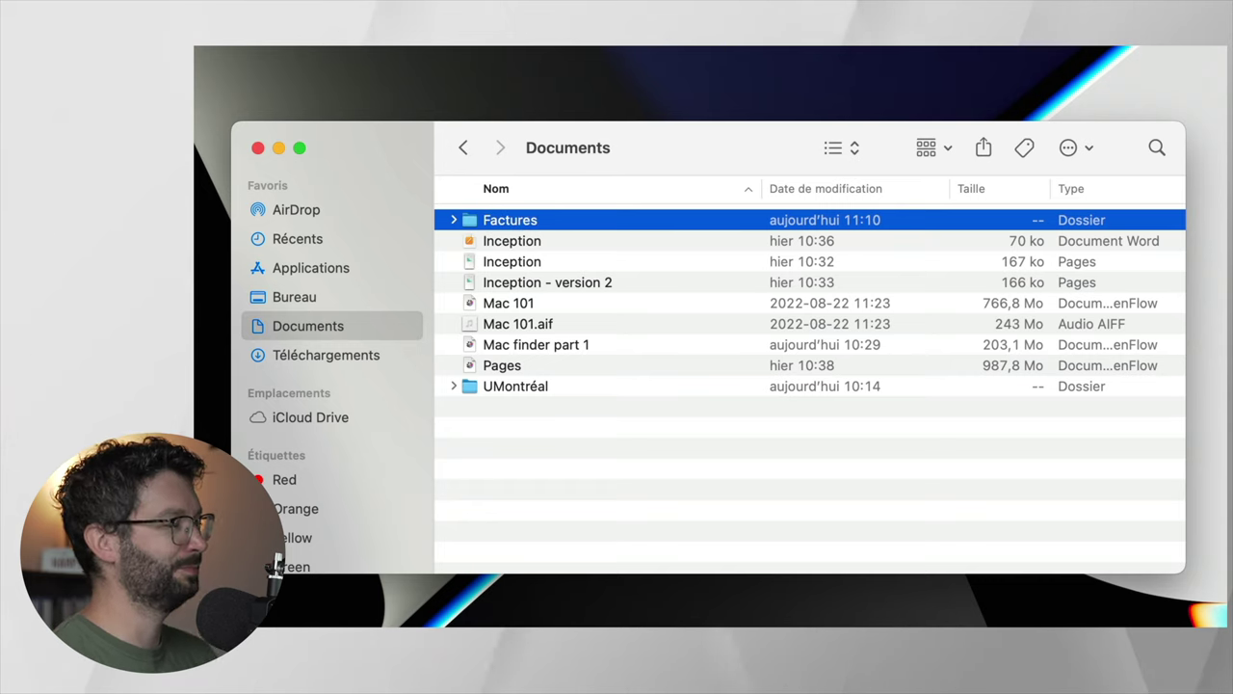
{"action": "left_click", "coordinate": [784, 501]}
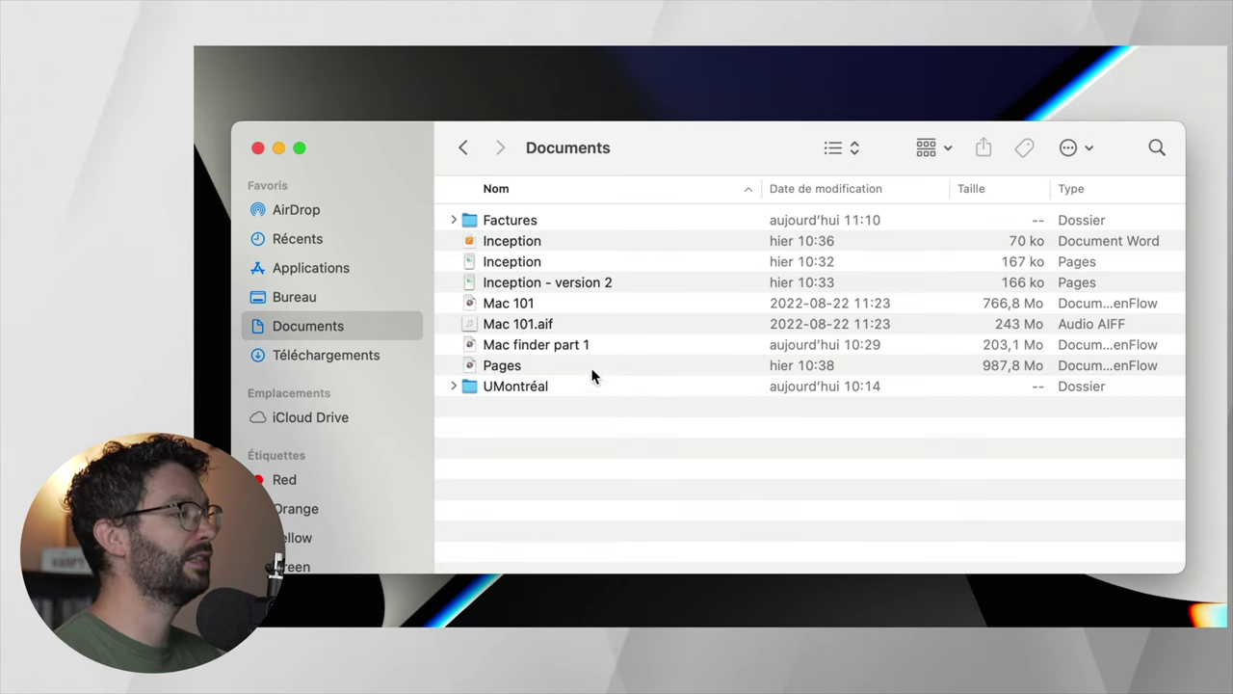
- Move the Inception Pages document into the Factures folder and open that folder
{"action": "left_click_drag", "start_coordinate": [509, 259], "coordinate": [508, 223]}
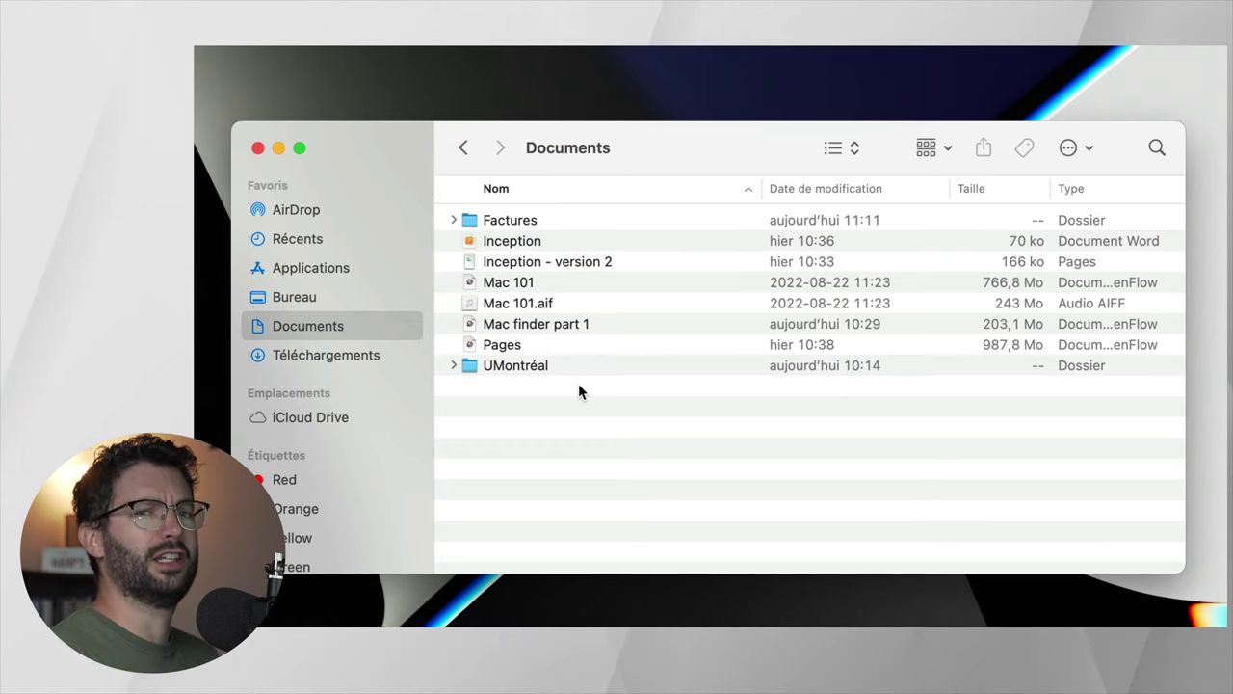
{"action": "key", "text": "super+Down"}
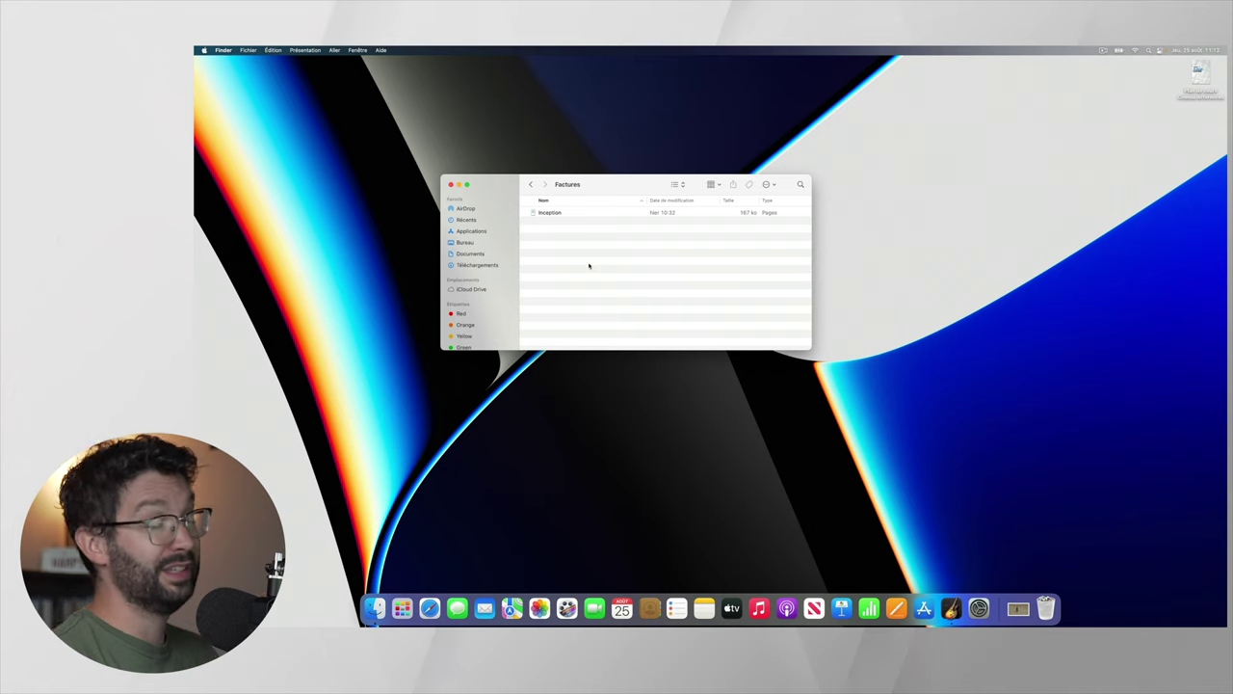
- Create a folder named 2022 inside Factures and open it
{"action": "left_click", "coordinate": [248, 49]}
{"action": "left_click", "coordinate": [266, 71]}
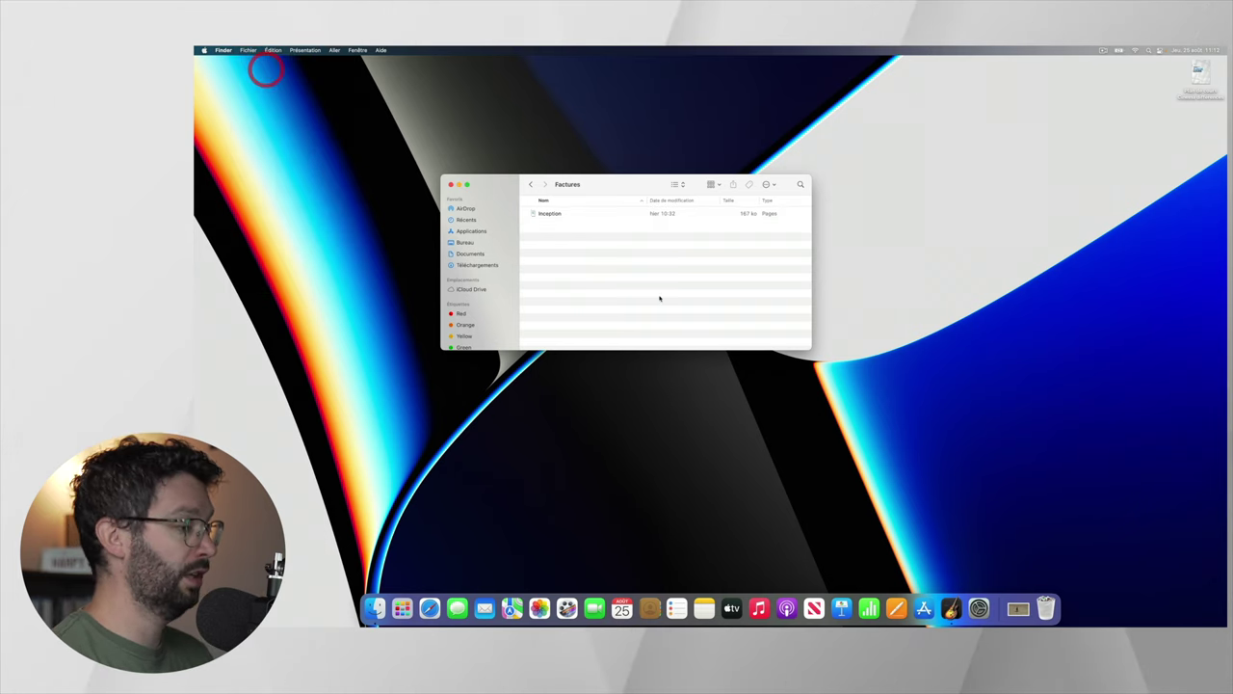
{"action": "type", "text": "2022"}
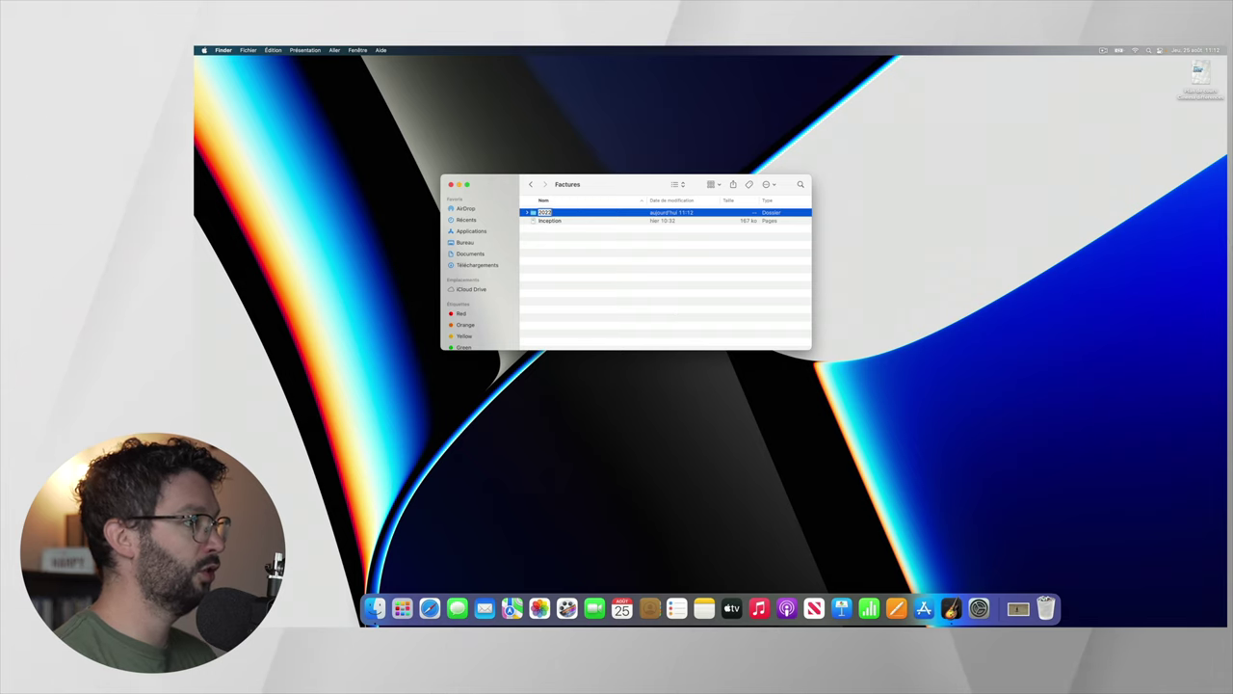
{"action": "double_click", "coordinate": [534, 212]}
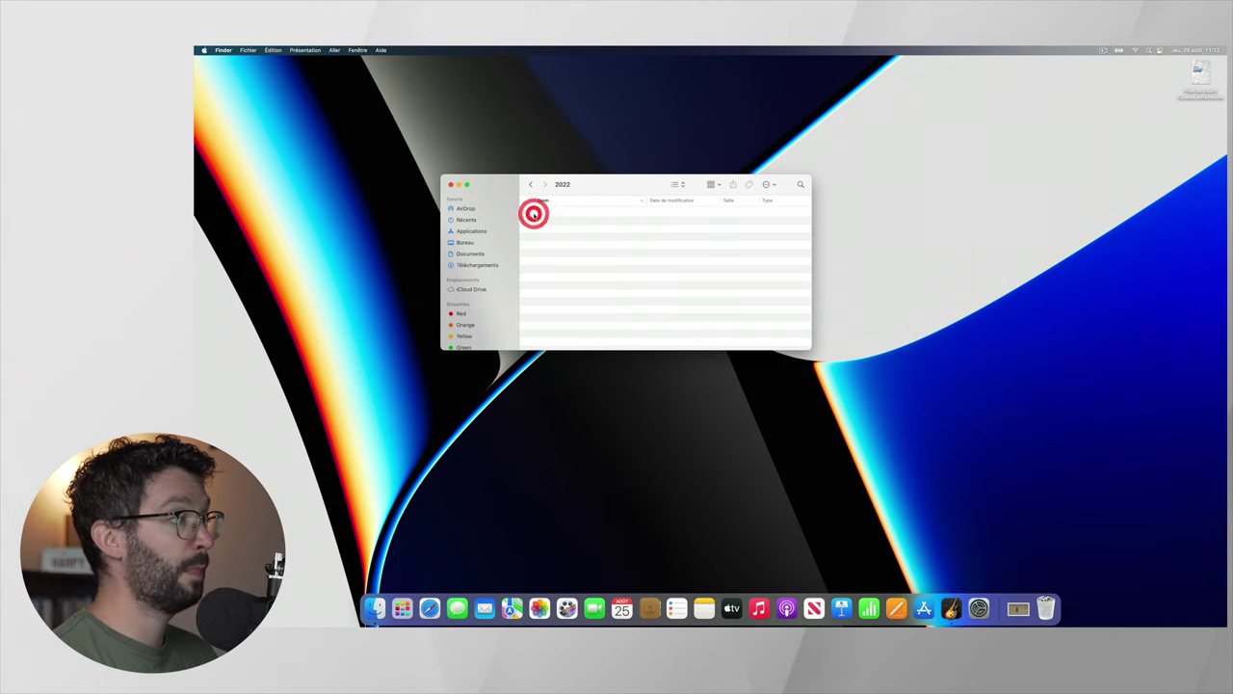
- Create a subfolder named janvier inside the 2022 folder
{"action": "left_click", "coordinate": [248, 49]}
{"action": "left_click", "coordinate": [265, 74]}
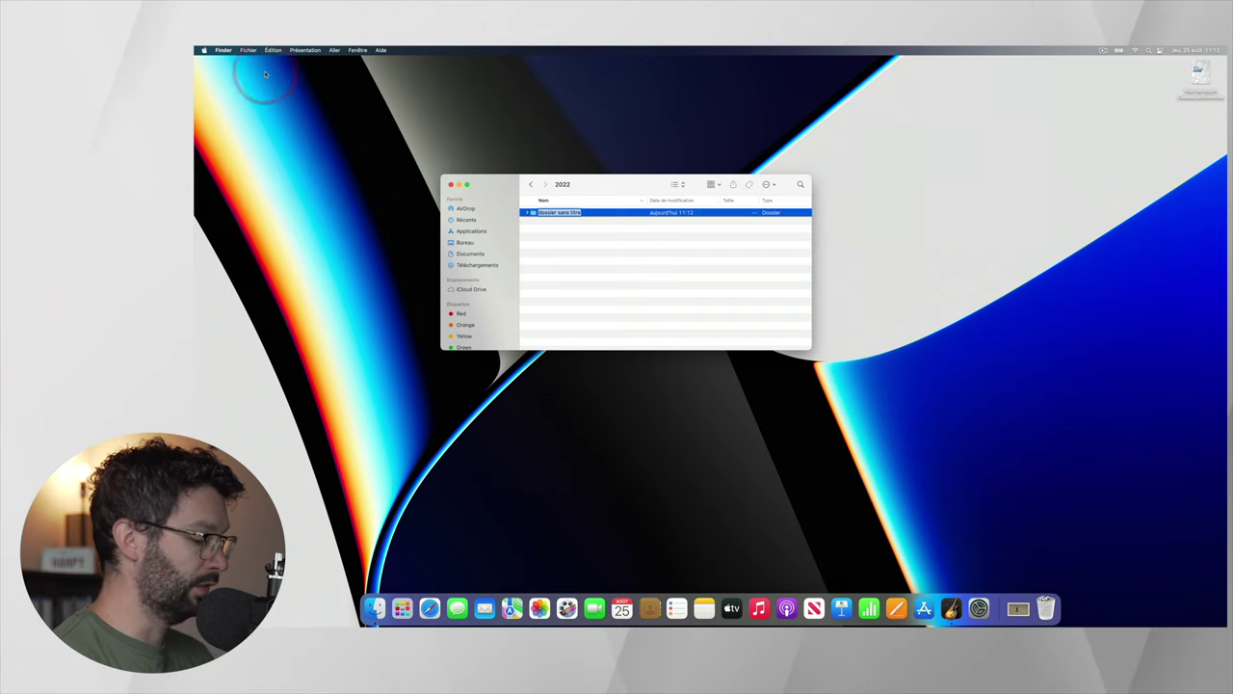
{"action": "type", "text": "janvier"}
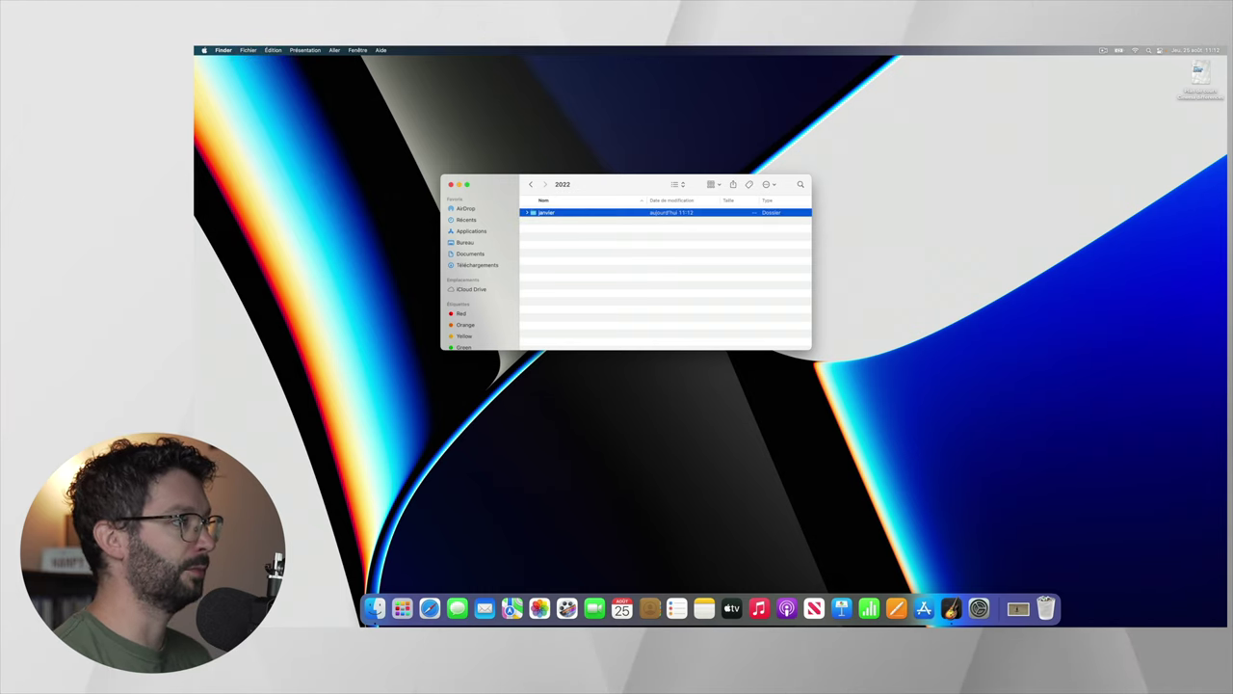
{"action": "left_click", "coordinate": [637, 315]}
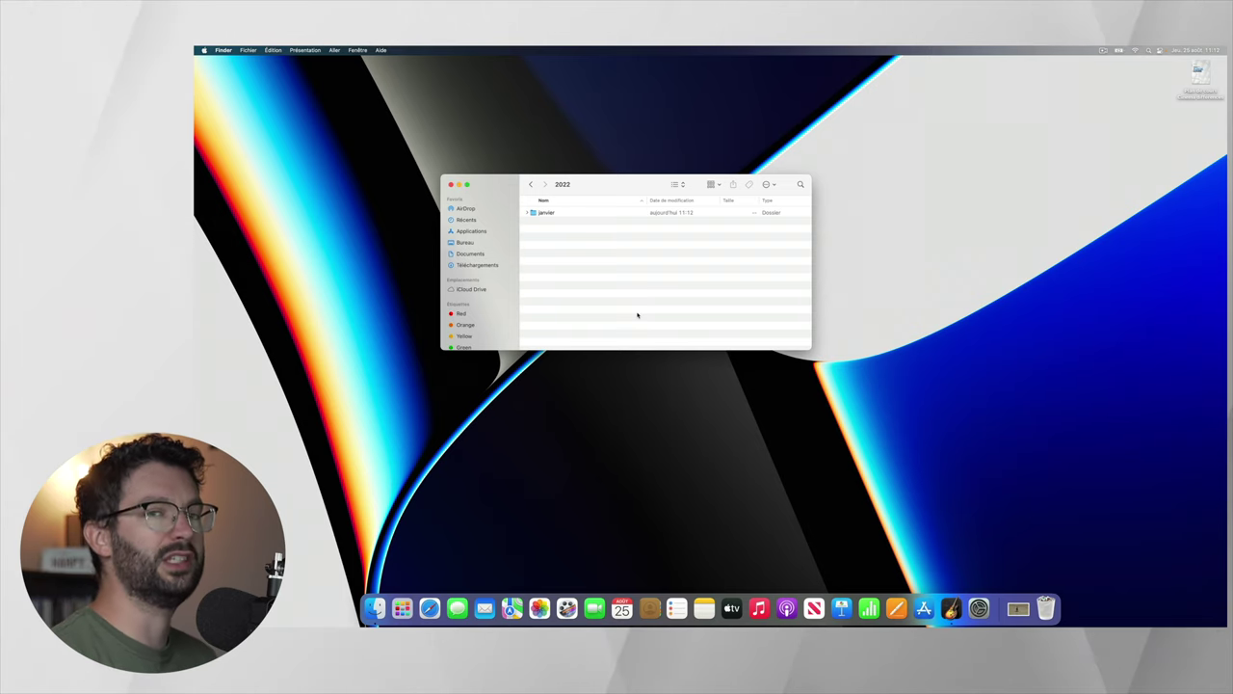
- Return to Documents, move the Piscine facture document into the Factures folder and open that folder
{"action": "key", "text": "super+shift+o"}
{"action": "left_click", "coordinate": [586, 331]}
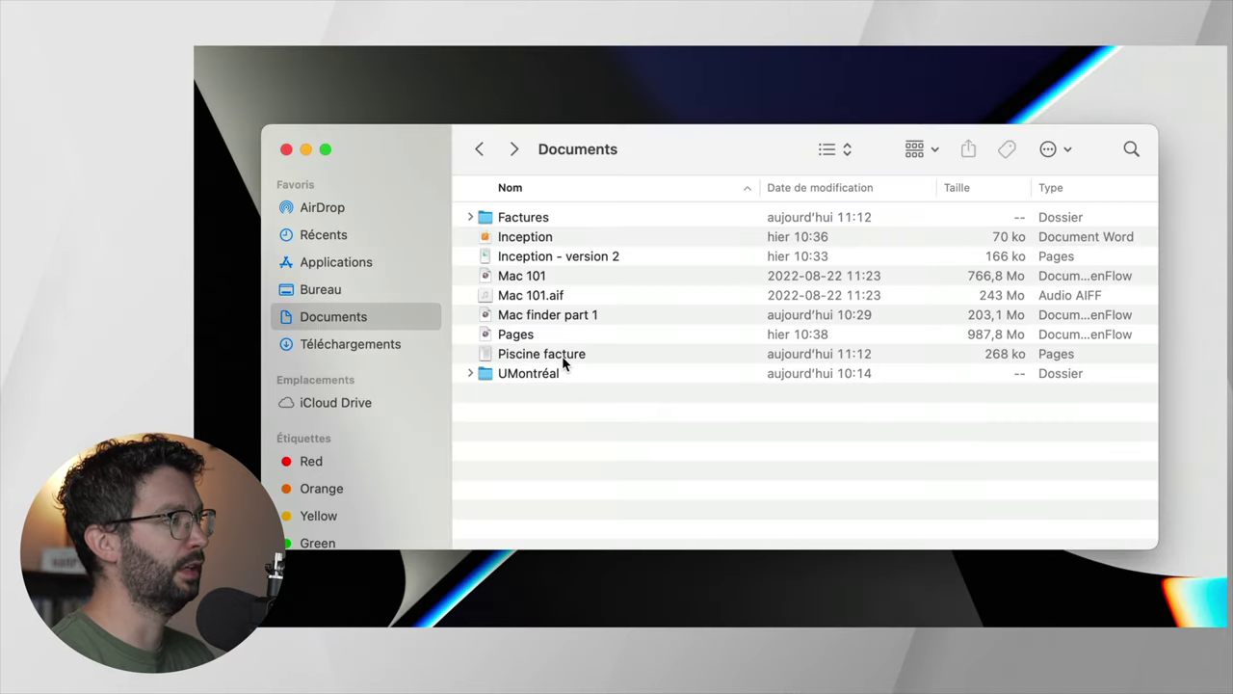
{"action": "left_click_drag", "start_coordinate": [559, 355], "coordinate": [532, 224]}
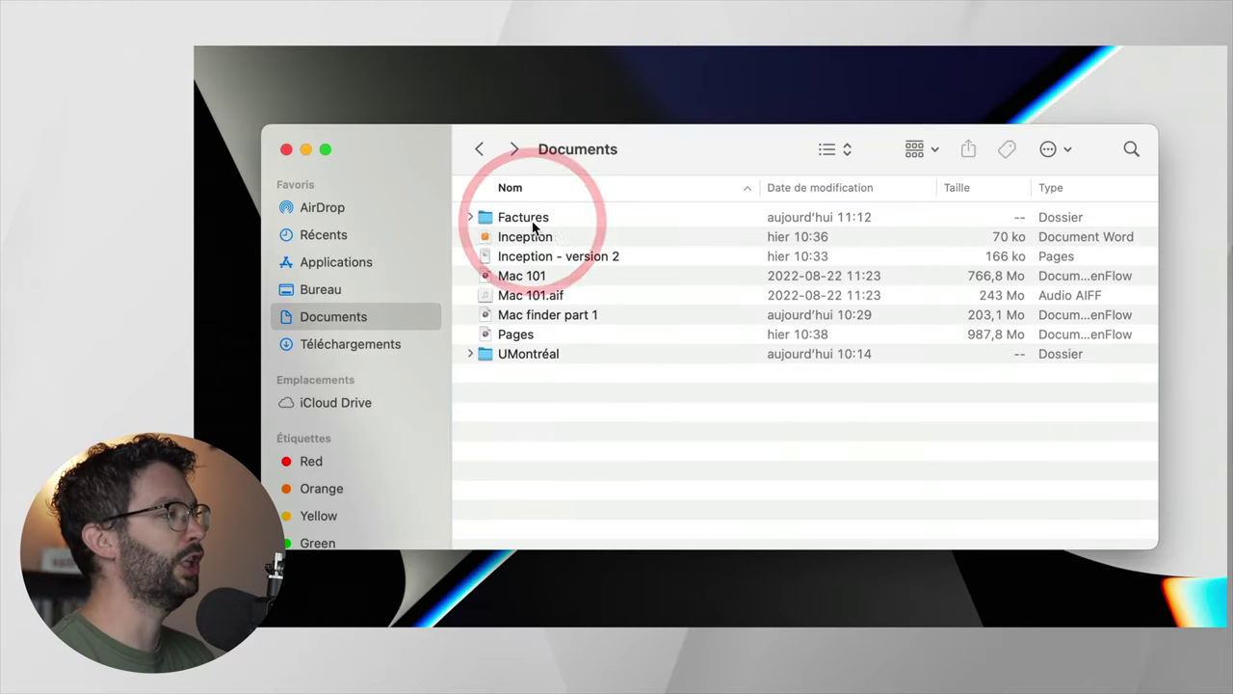
{"action": "double_click", "coordinate": [531, 220]}
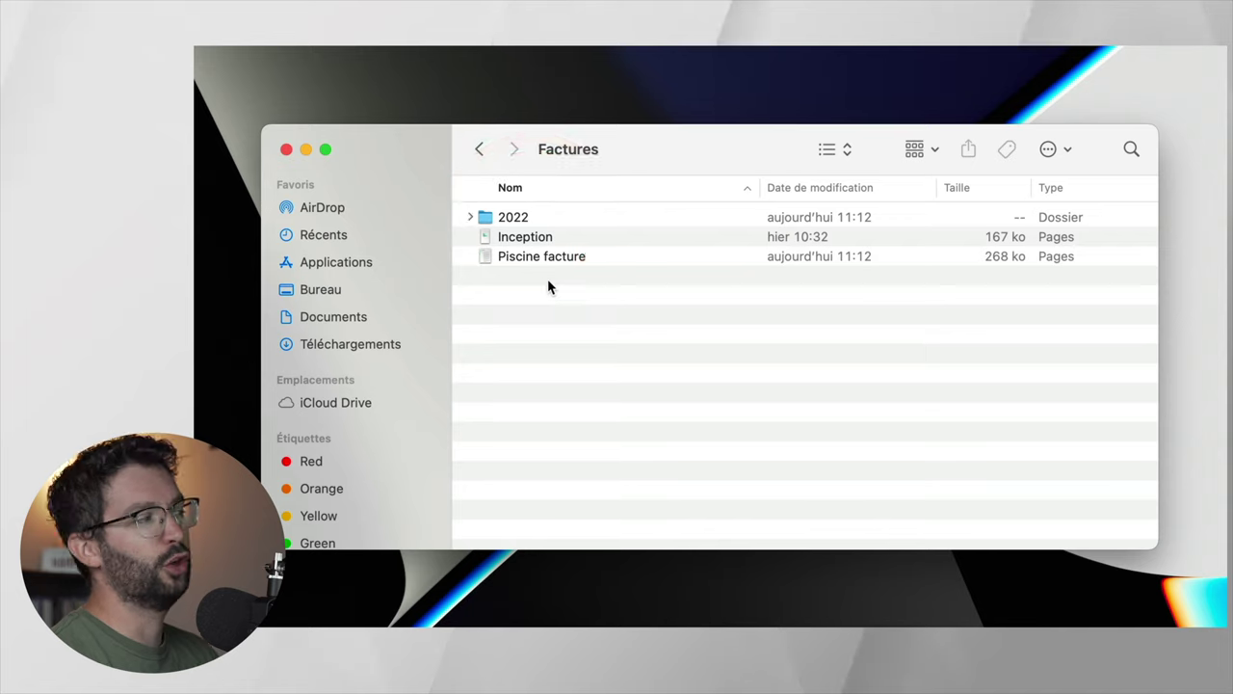
- Move Piscine facture from Factures into the 2022 folder and on into its janvier subfolder
{"action": "left_click_drag", "start_coordinate": [542, 259], "coordinate": [520, 220]}
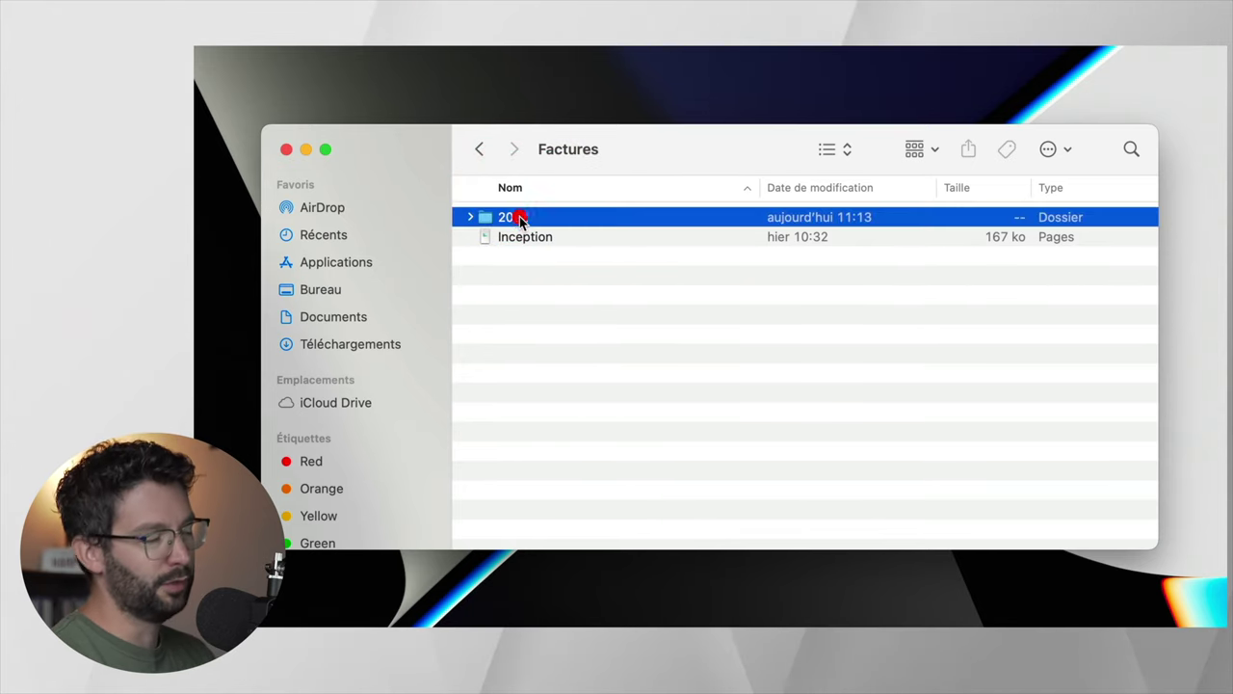
{"action": "double_click", "coordinate": [520, 221]}
{"action": "left_click_drag", "start_coordinate": [537, 246], "coordinate": [517, 220]}
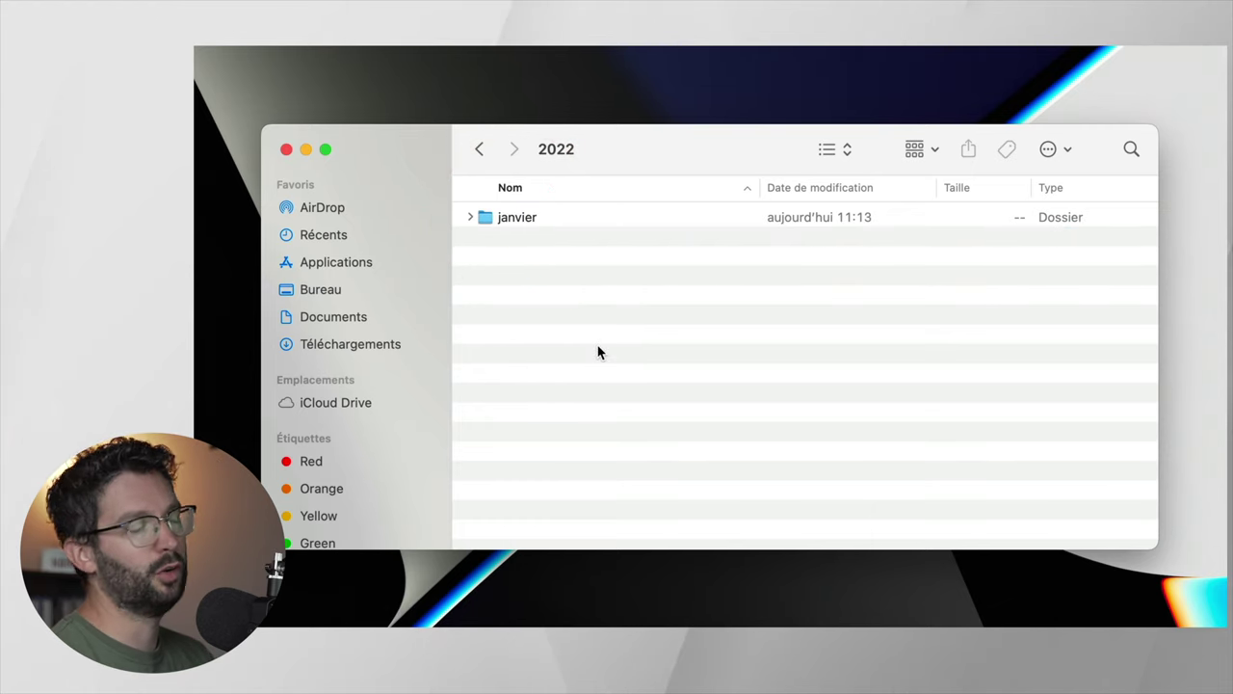
{"action": "key", "text": "super+Down"}
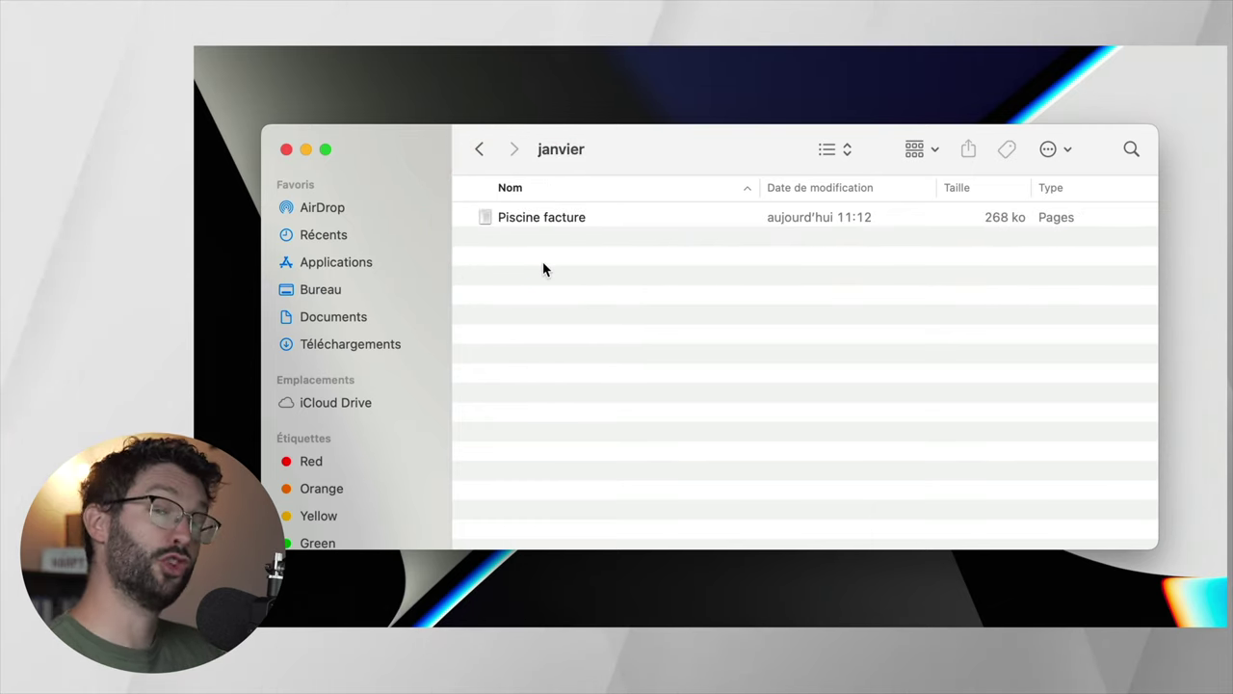
- Move the Piscine facture document from Documents into Factures again
{"action": "left_click_drag", "start_coordinate": [526, 214], "coordinate": [576, 368]}
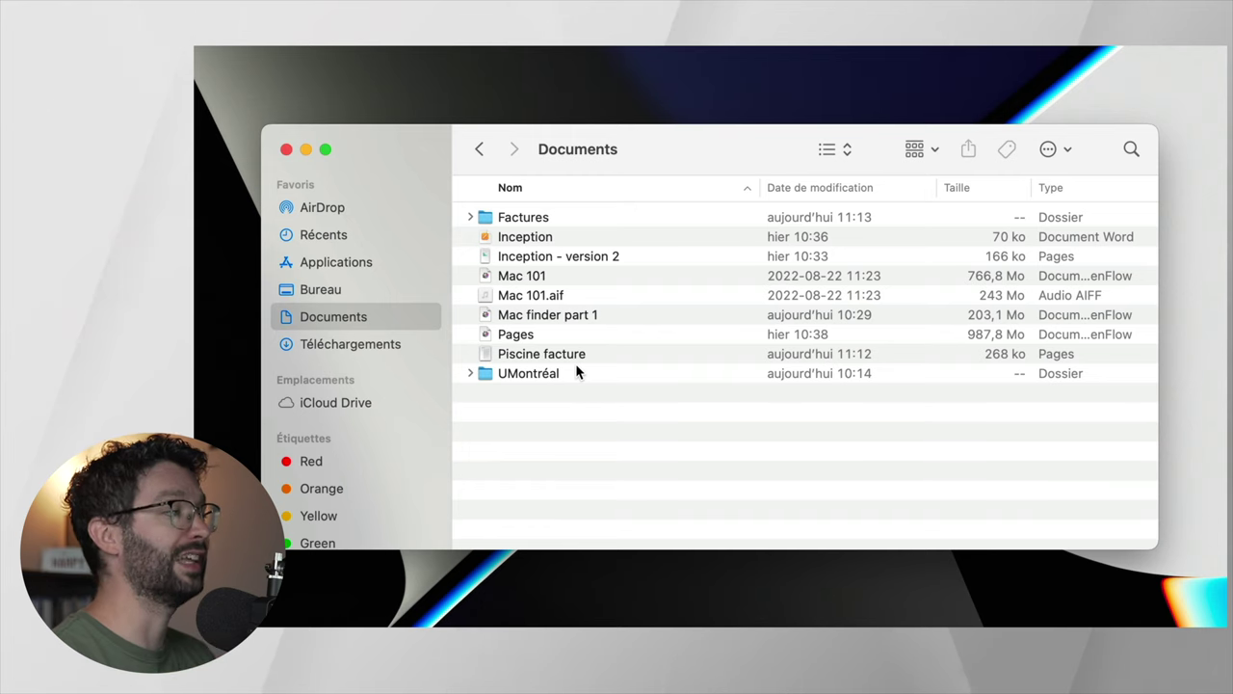
{"action": "left_click_drag", "start_coordinate": [530, 359], "coordinate": [519, 220]}
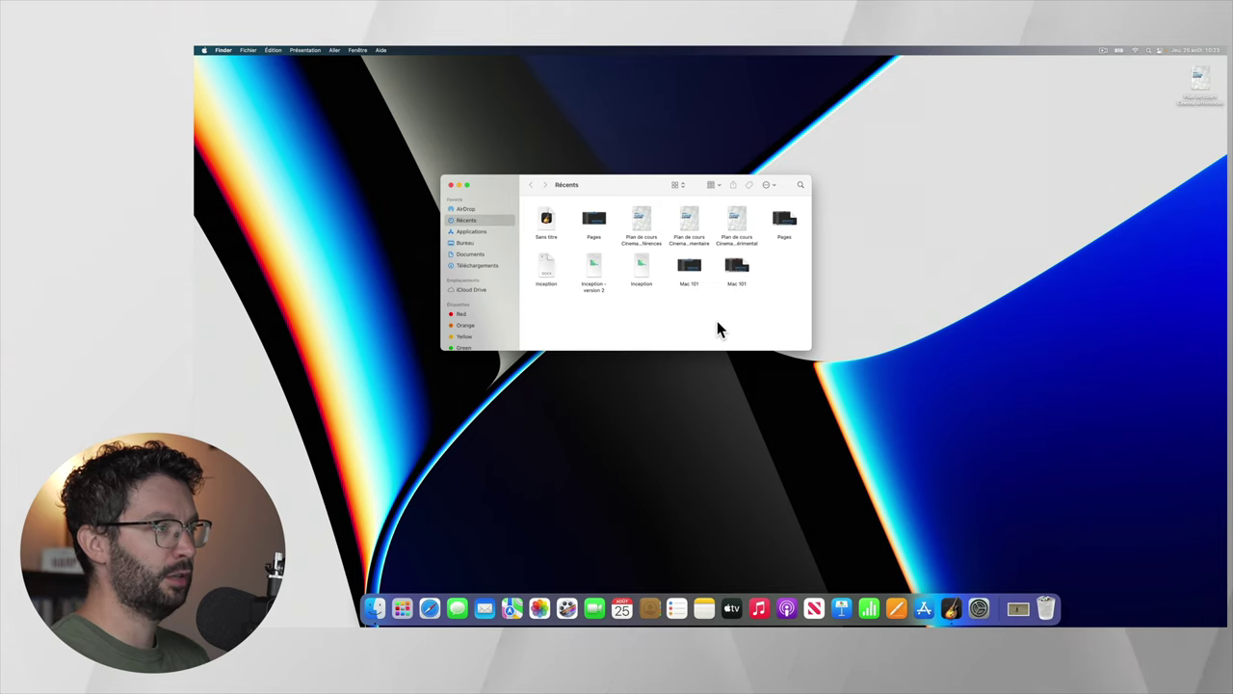
- Move the document "Plan de cours Cinema différences" from Récents to the trash, and undo that move
{"action": "left_click", "coordinate": [642, 224]}
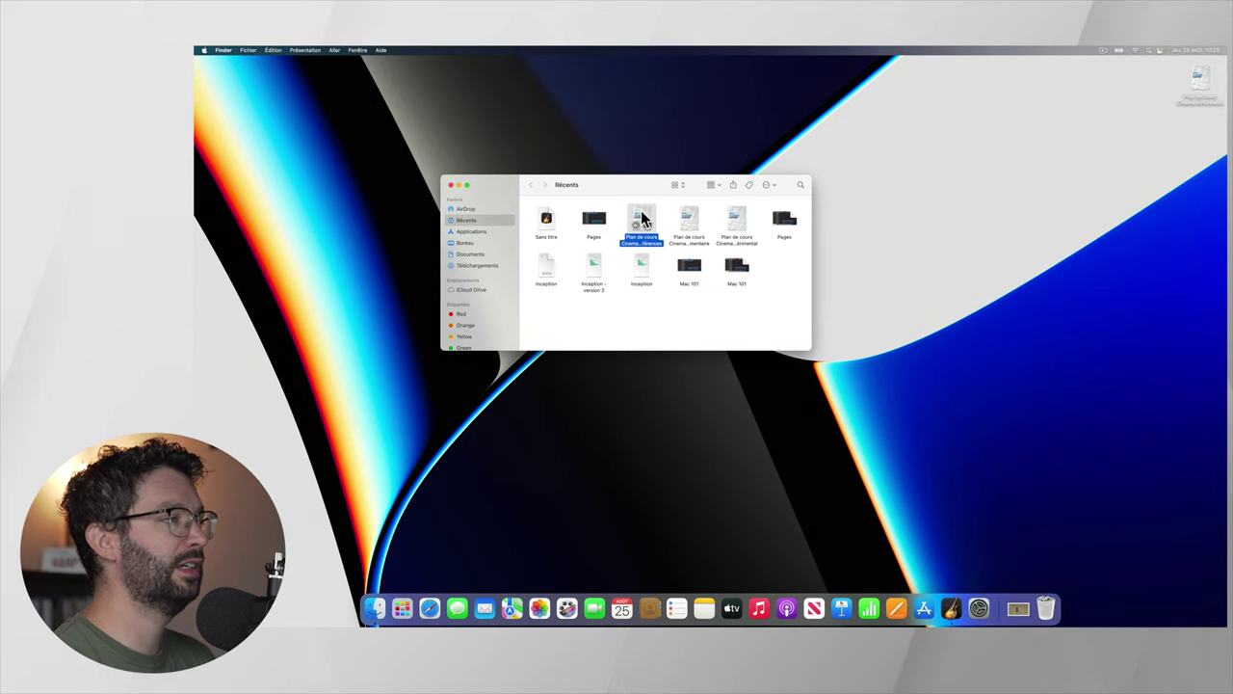
{"action": "left_click_drag", "start_coordinate": [642, 217], "coordinate": [1046, 605]}
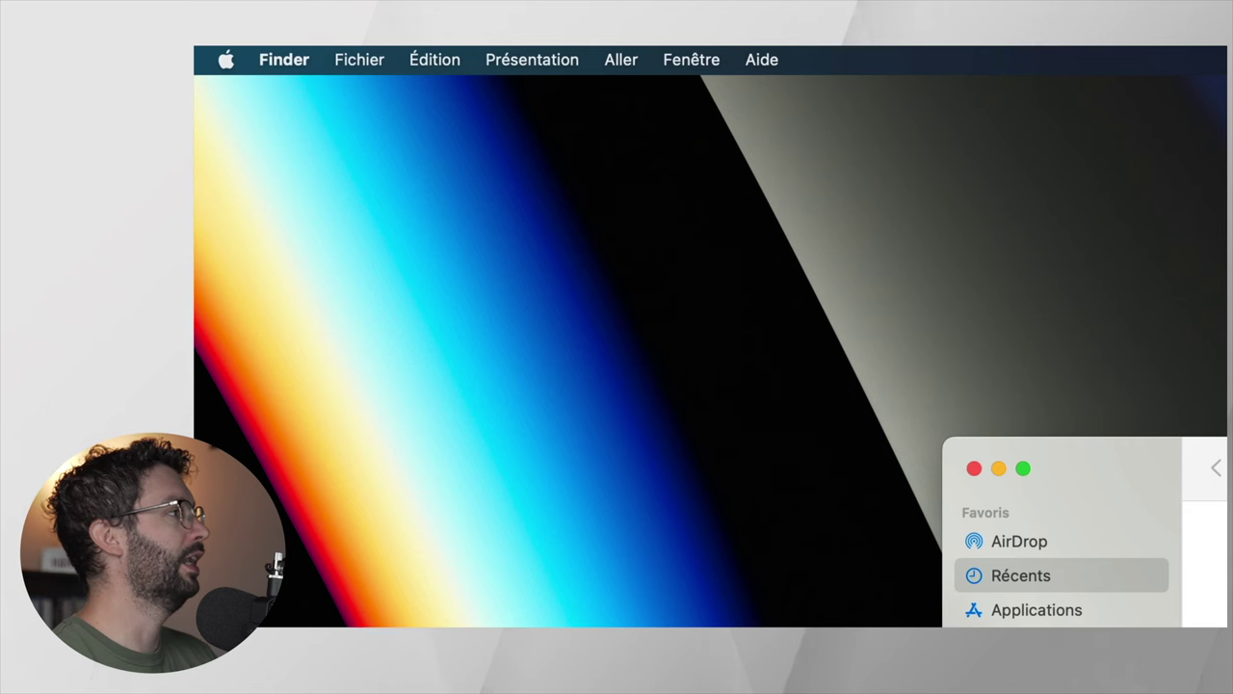
{"action": "left_click", "coordinate": [439, 62]}
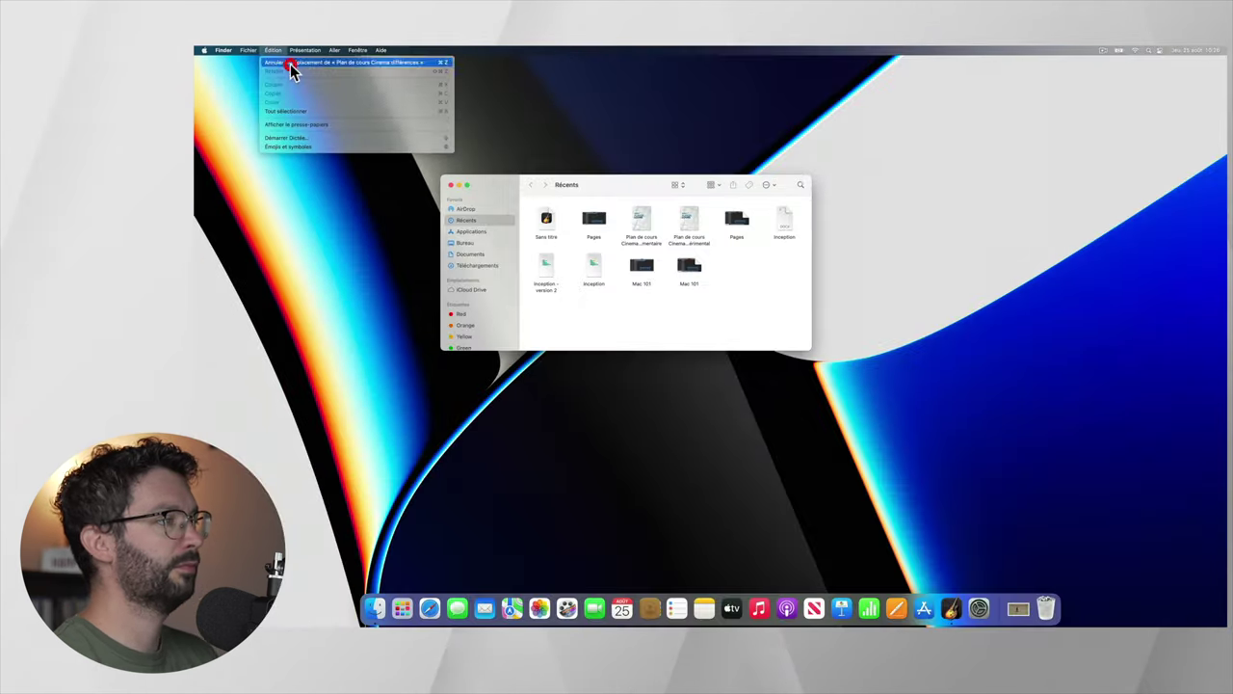
{"action": "left_click", "coordinate": [487, 98]}
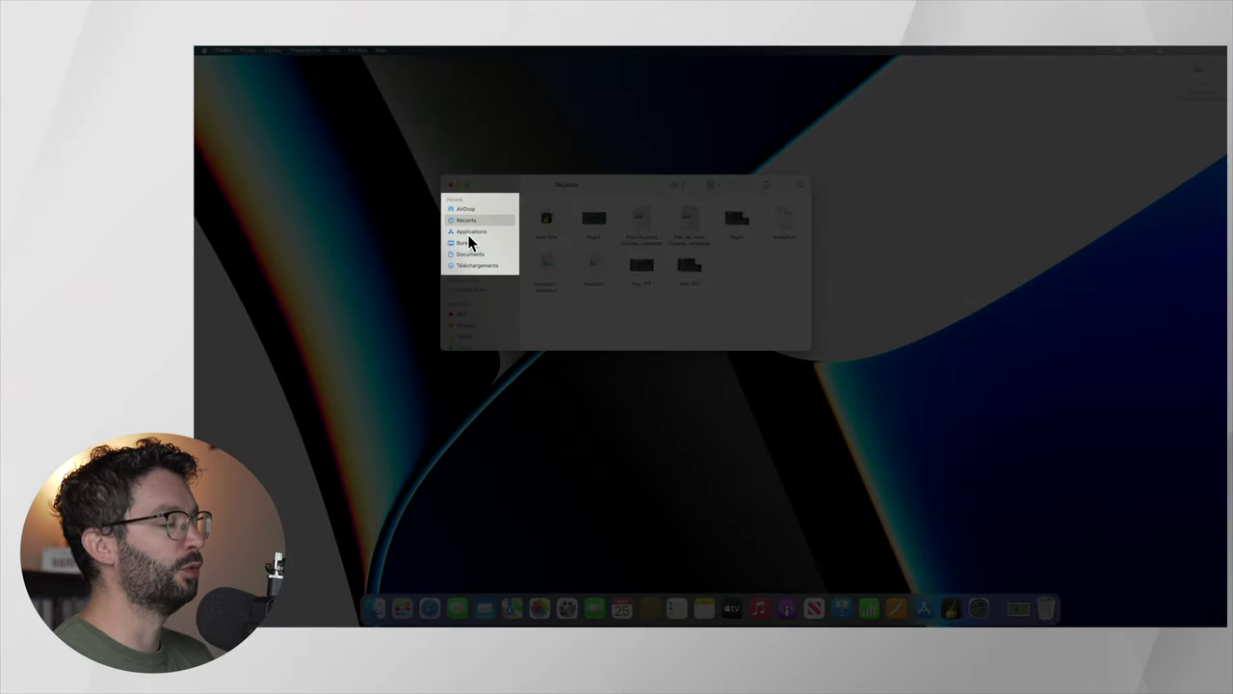
- Show the Applications folder and try Launchpad as another way to reach the apps
{"action": "left_click", "coordinate": [469, 232]}
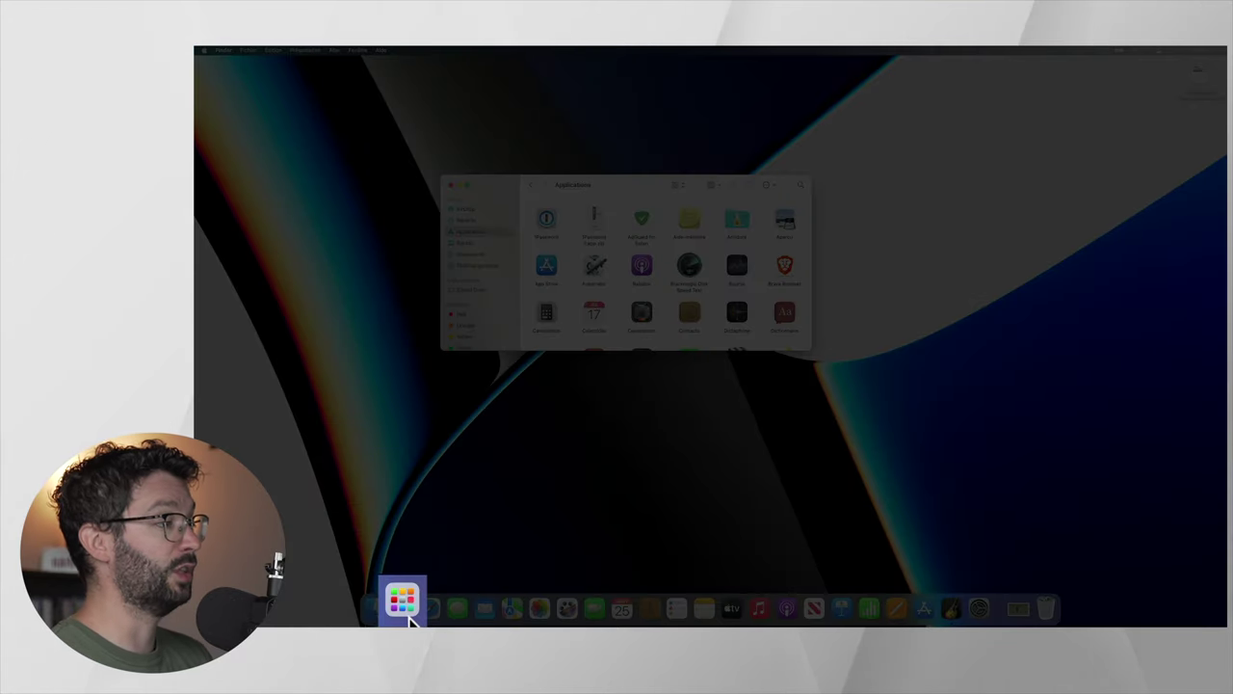
{"action": "left_click", "coordinate": [409, 617]}
{"action": "left_click", "coordinate": [406, 617]}
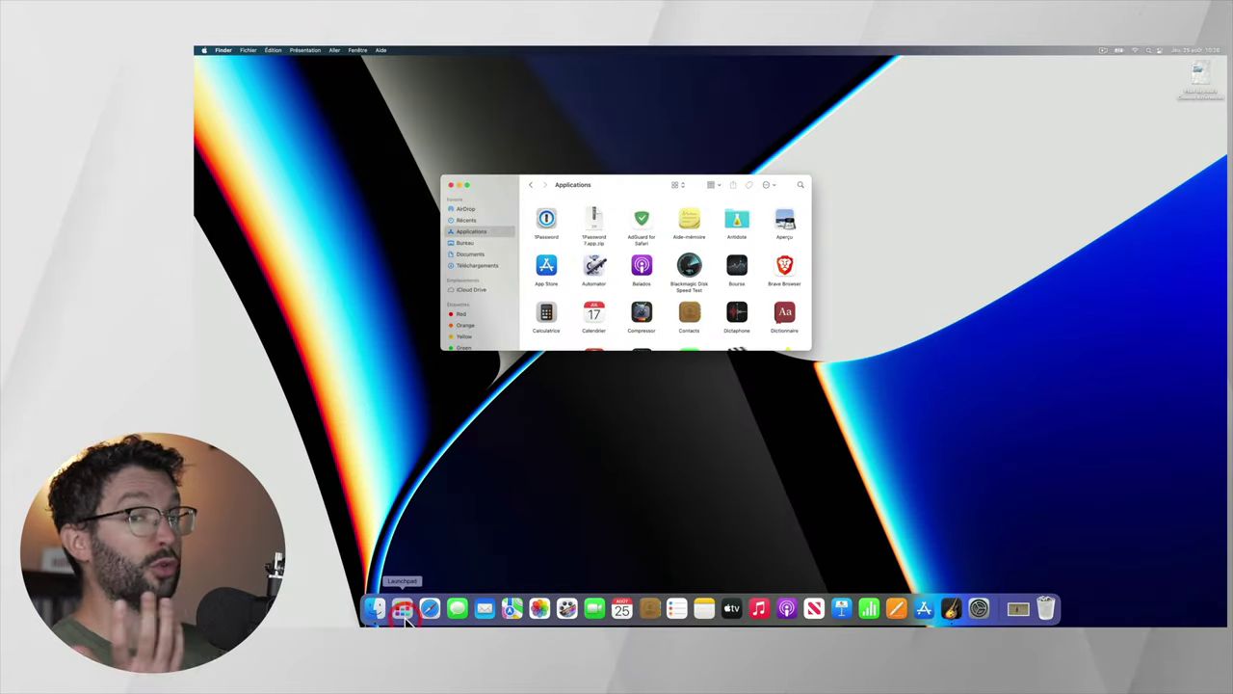
- View the Téléchargements folder and expand its stack in the Dock
{"action": "left_click", "coordinate": [475, 264]}
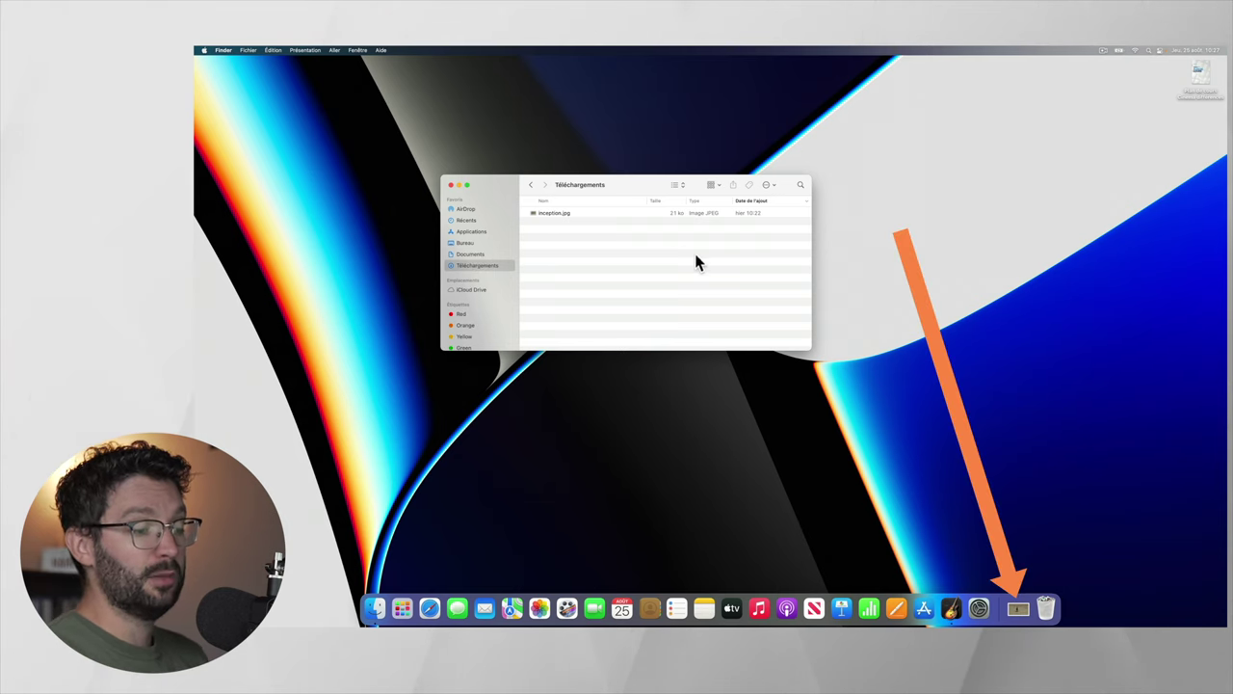
{"action": "left_click", "coordinate": [1020, 611]}
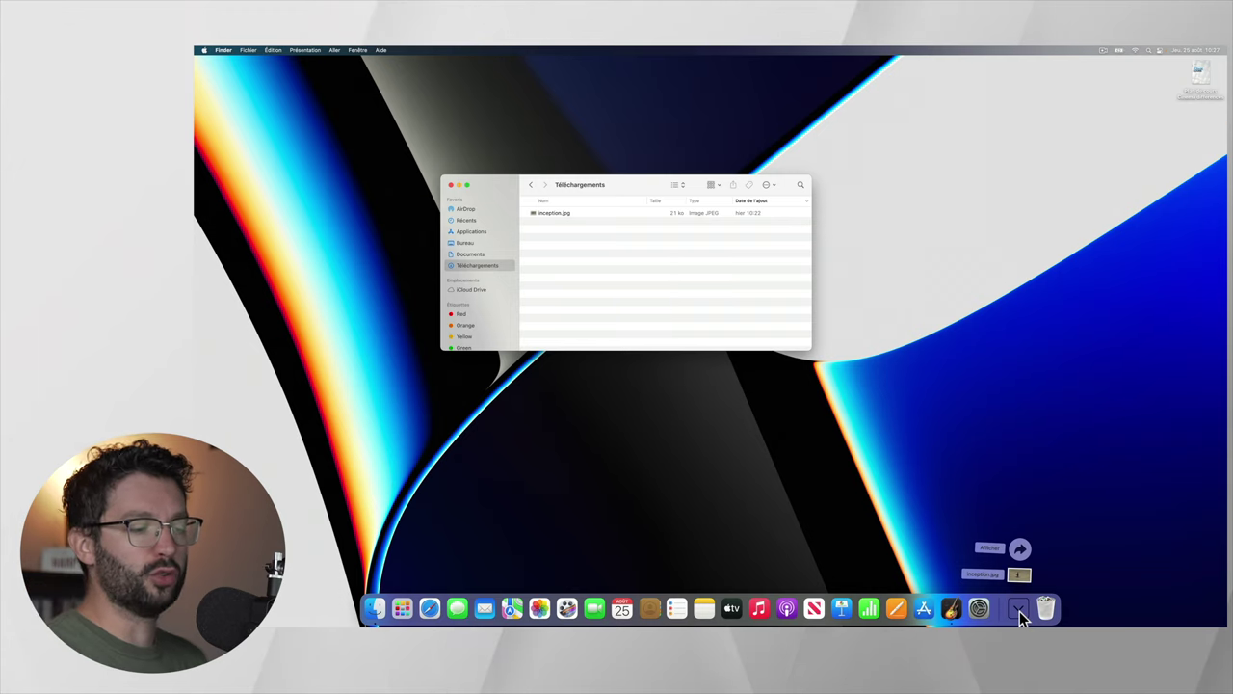
- Collapse the Téléchargements stack, remove it from the Dock, and add the Téléchargements folder back beside the trash
{"action": "left_click", "coordinate": [1019, 611]}
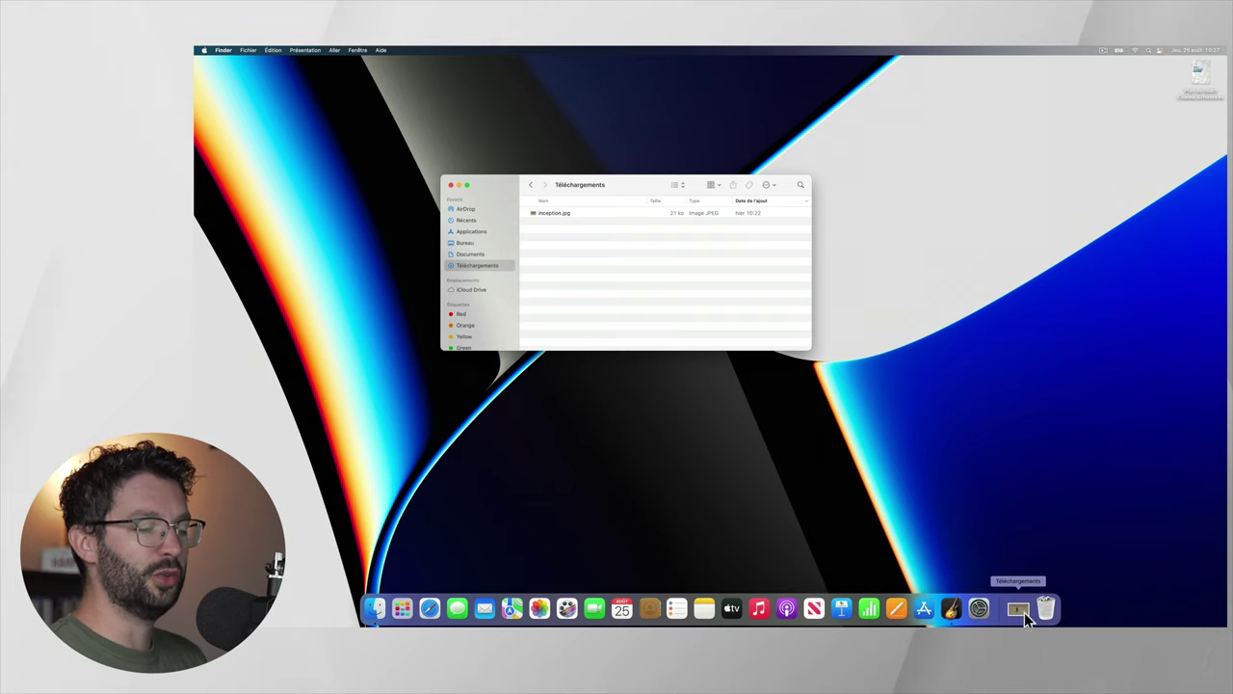
{"action": "left_click_drag", "start_coordinate": [1016, 611], "coordinate": [1204, 551]}
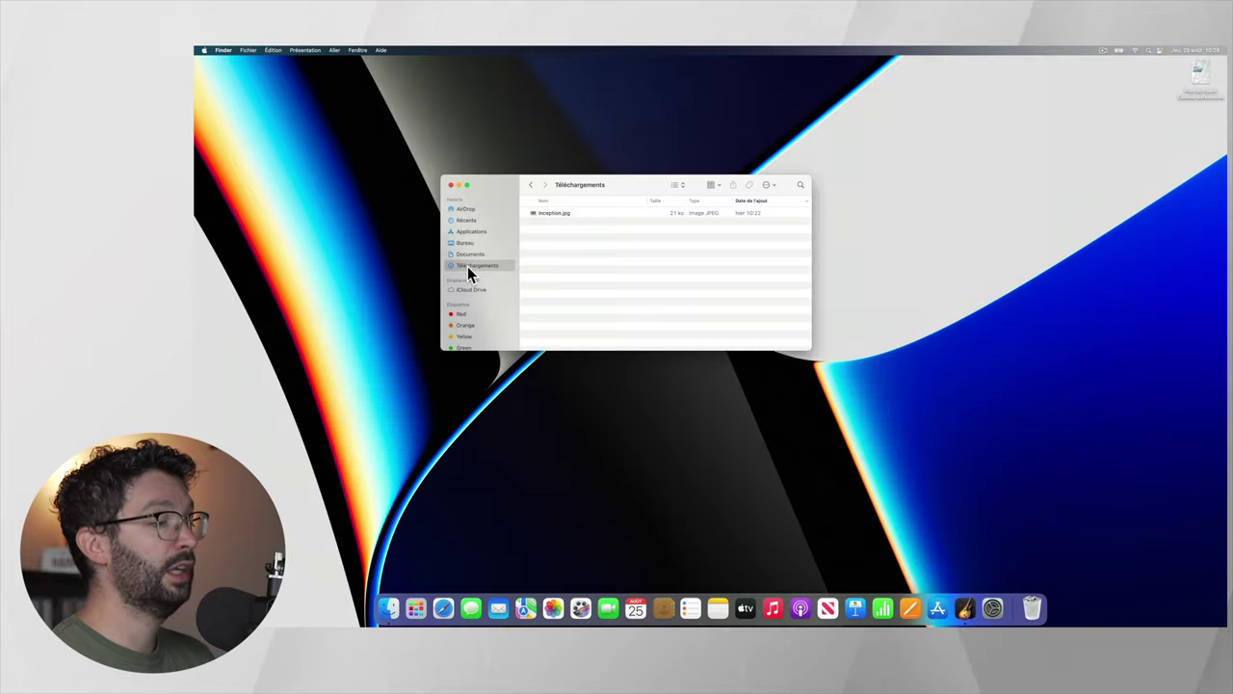
{"action": "left_click_drag", "start_coordinate": [468, 266], "coordinate": [1032, 609]}
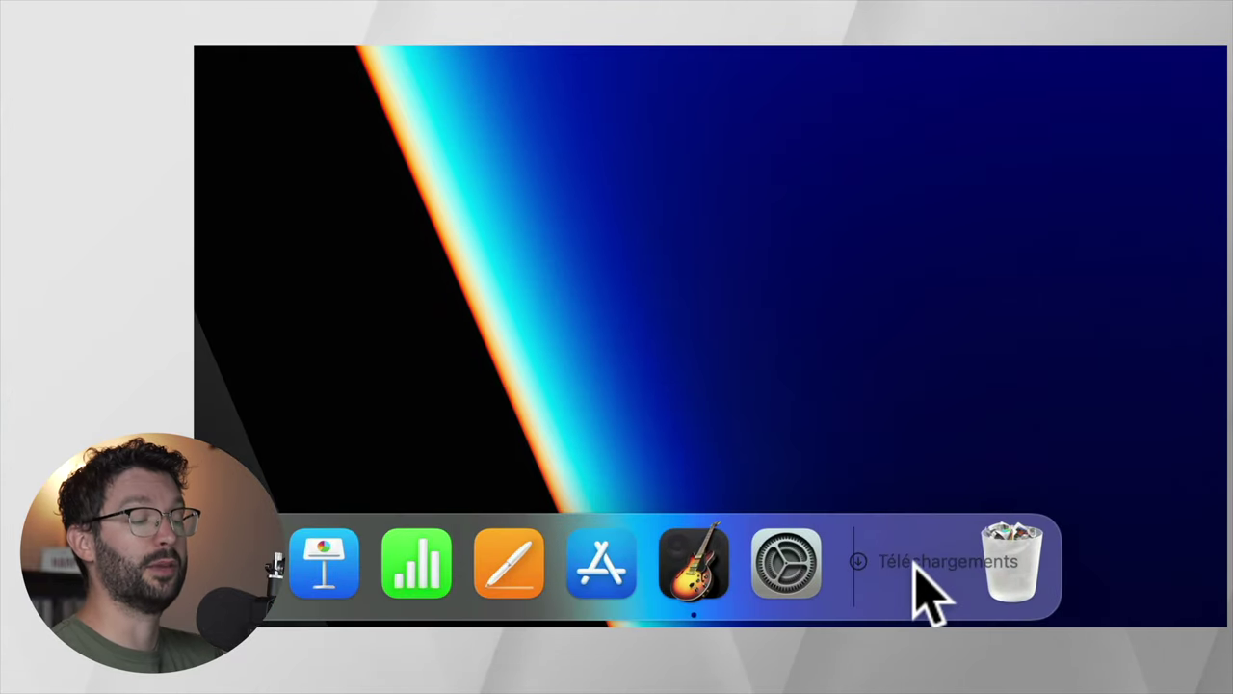
{"action": "mouse_move", "coordinate": [916, 566]}
{"action": "left_mouse_down"}
{"action": "mouse_move", "coordinate": [719, 559]}
{"action": "mouse_move", "coordinate": [923, 570]}
{"action": "left_mouse_up"}
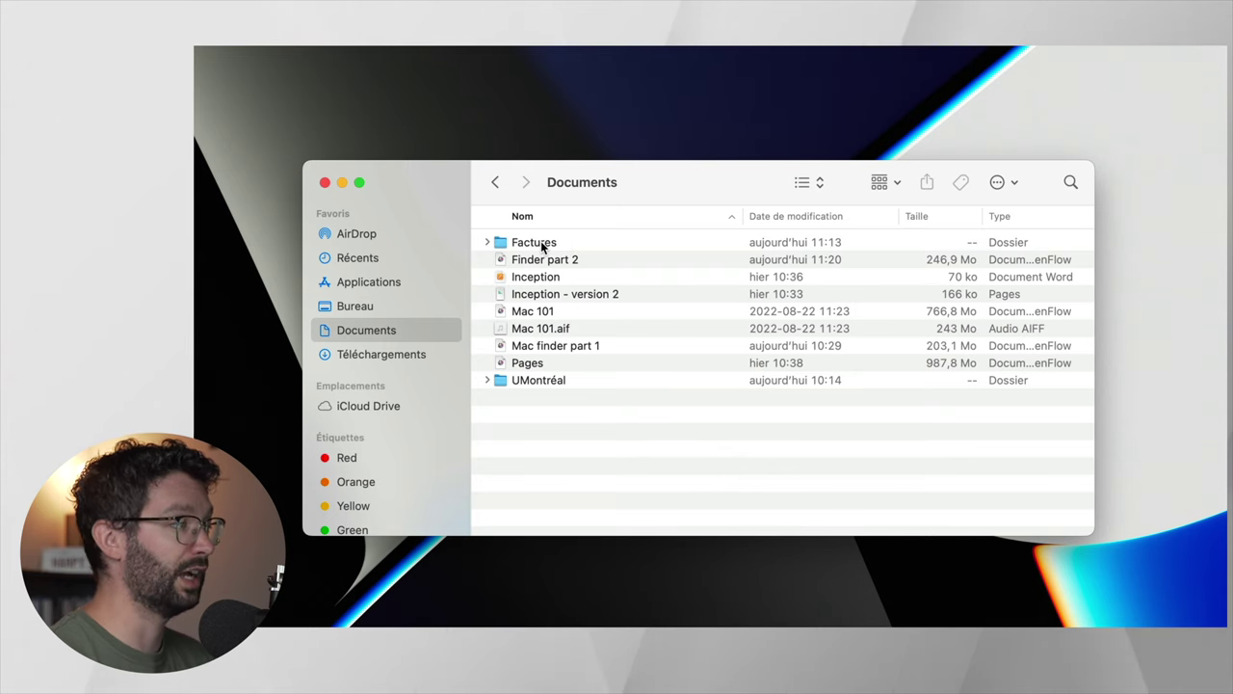
- Add the Factures folder to the sidebar favourites below Téléchargements, open it from there, and return to Documents
{"action": "left_click_drag", "start_coordinate": [543, 246], "coordinate": [378, 367]}
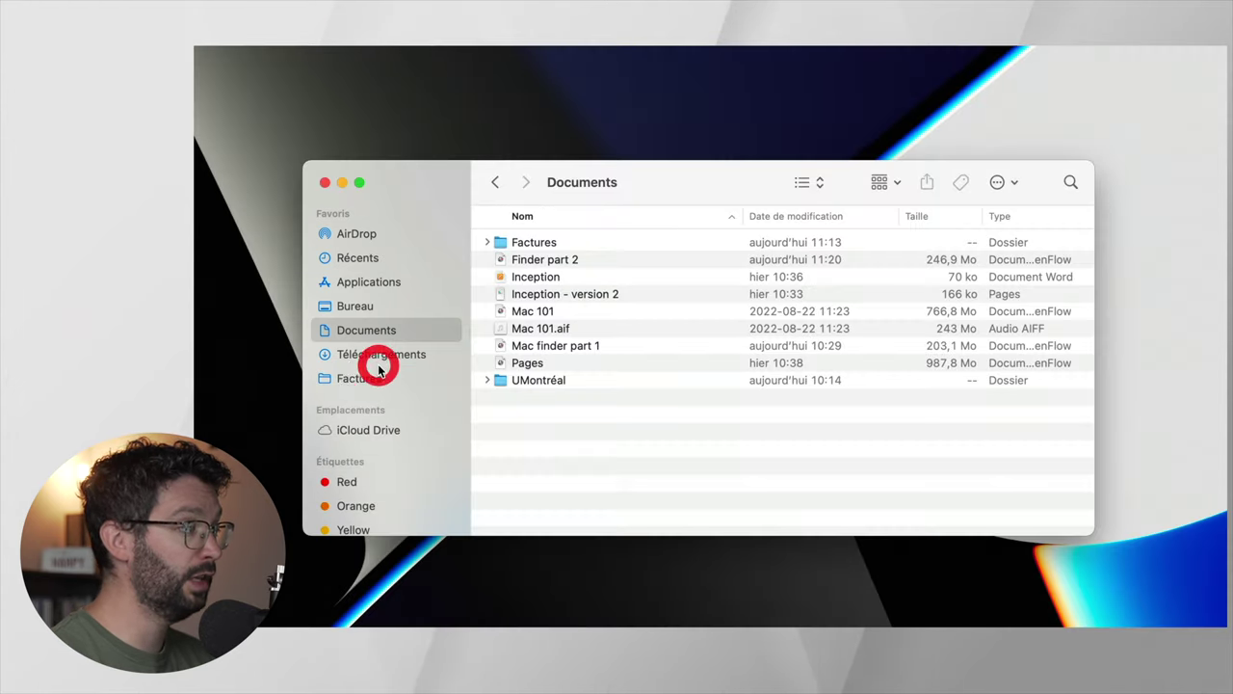
{"action": "left_click", "coordinate": [372, 384]}
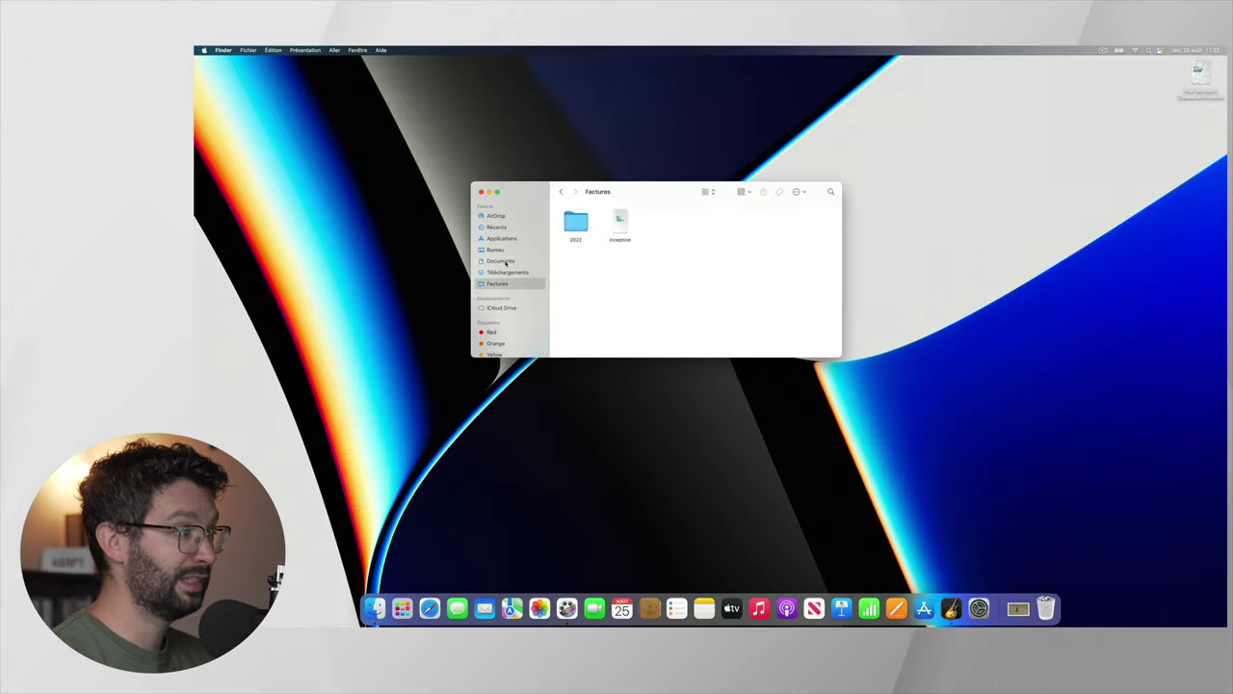
{"action": "left_click", "coordinate": [366, 330]}
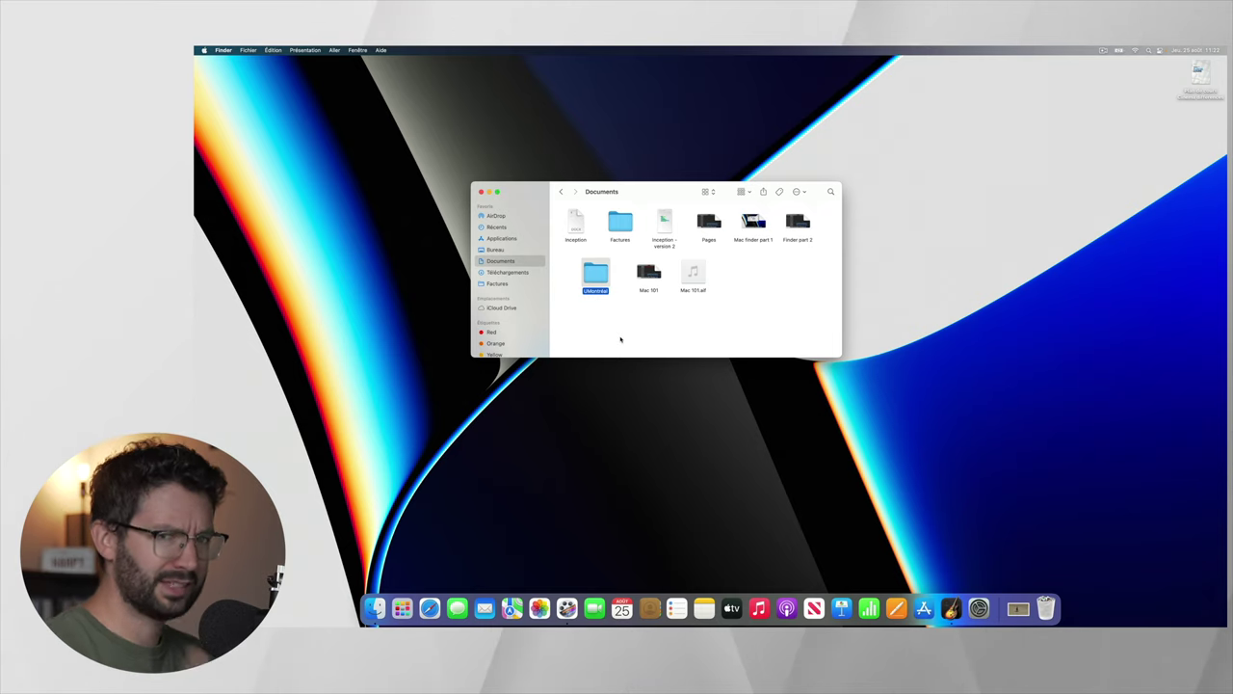
- Add the UMontréal folder from Documents to the Dock, next to the Téléchargements stack
{"action": "left_click", "coordinate": [597, 276]}
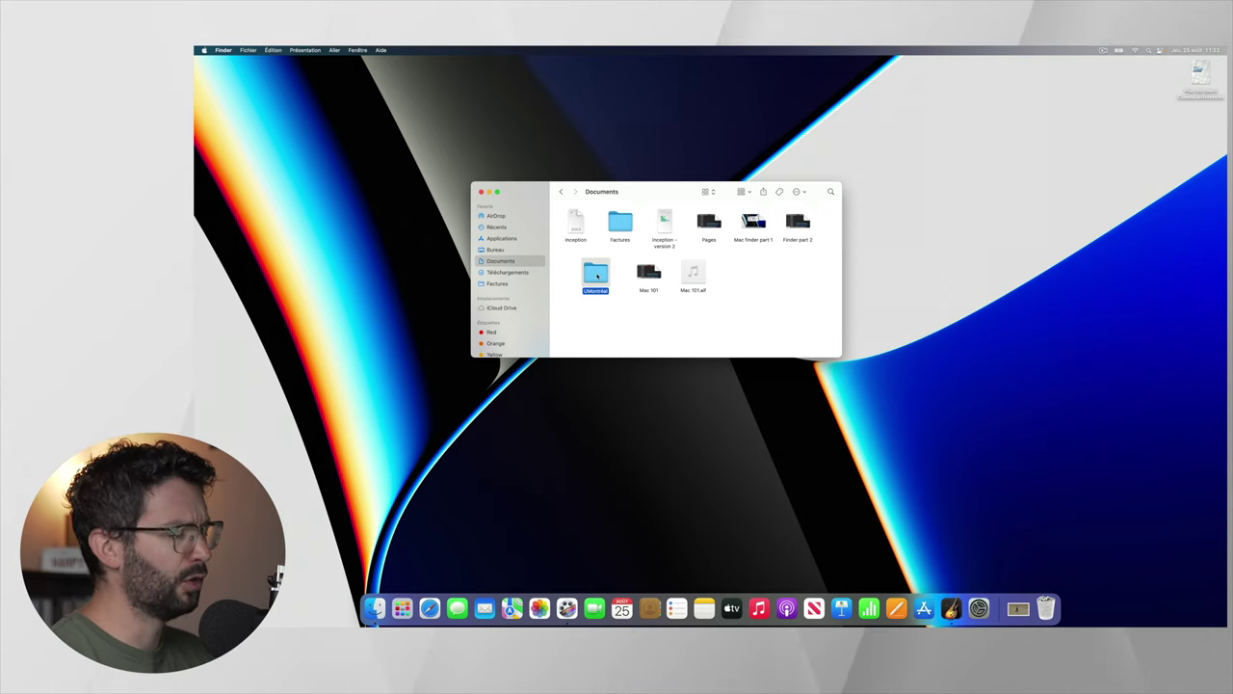
{"action": "left_click_drag", "start_coordinate": [597, 276], "coordinate": [997, 542]}
{"action": "left_click_drag", "start_coordinate": [836, 360], "coordinate": [867, 579]}
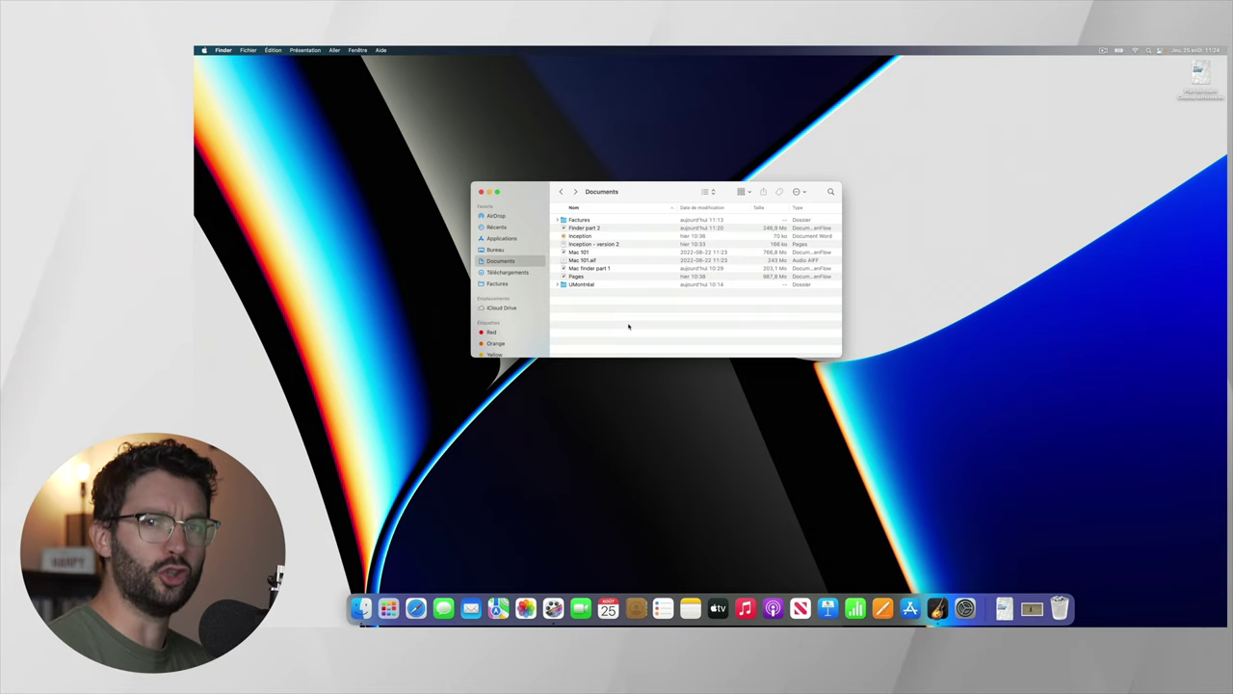
- Select the Mac 101 file in Documents and show the editing commands available for it
{"action": "left_click", "coordinate": [585, 252]}
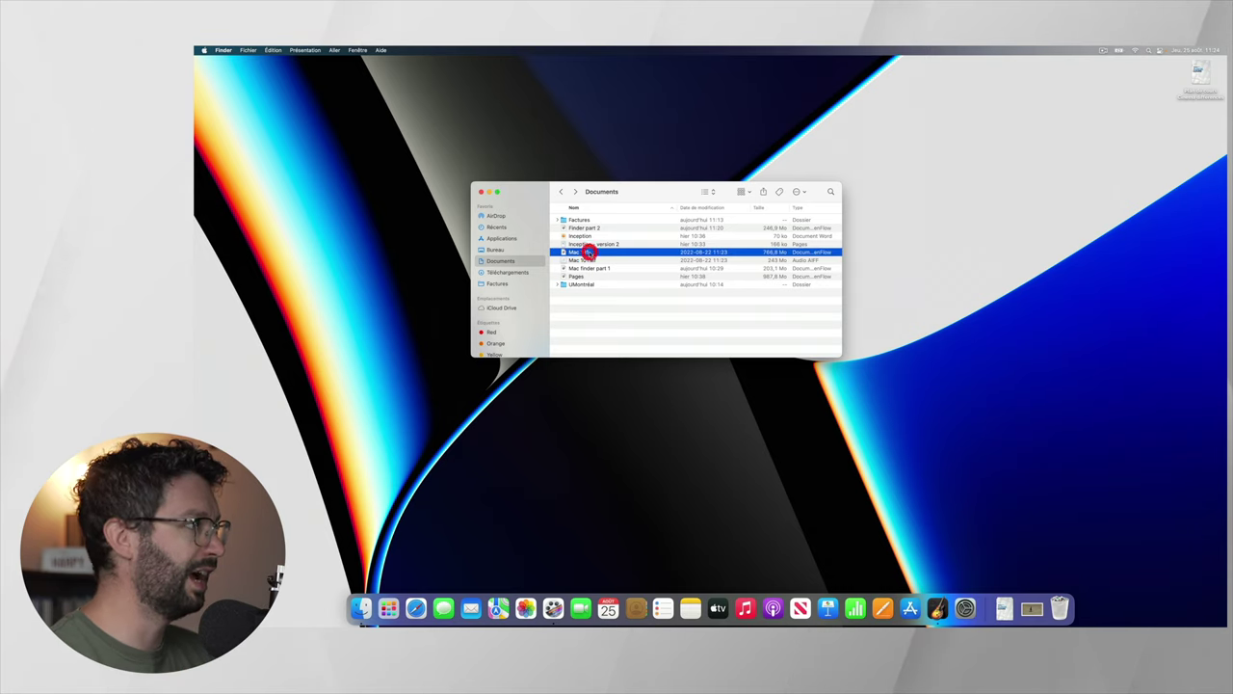
{"action": "left_click", "coordinate": [272, 50]}
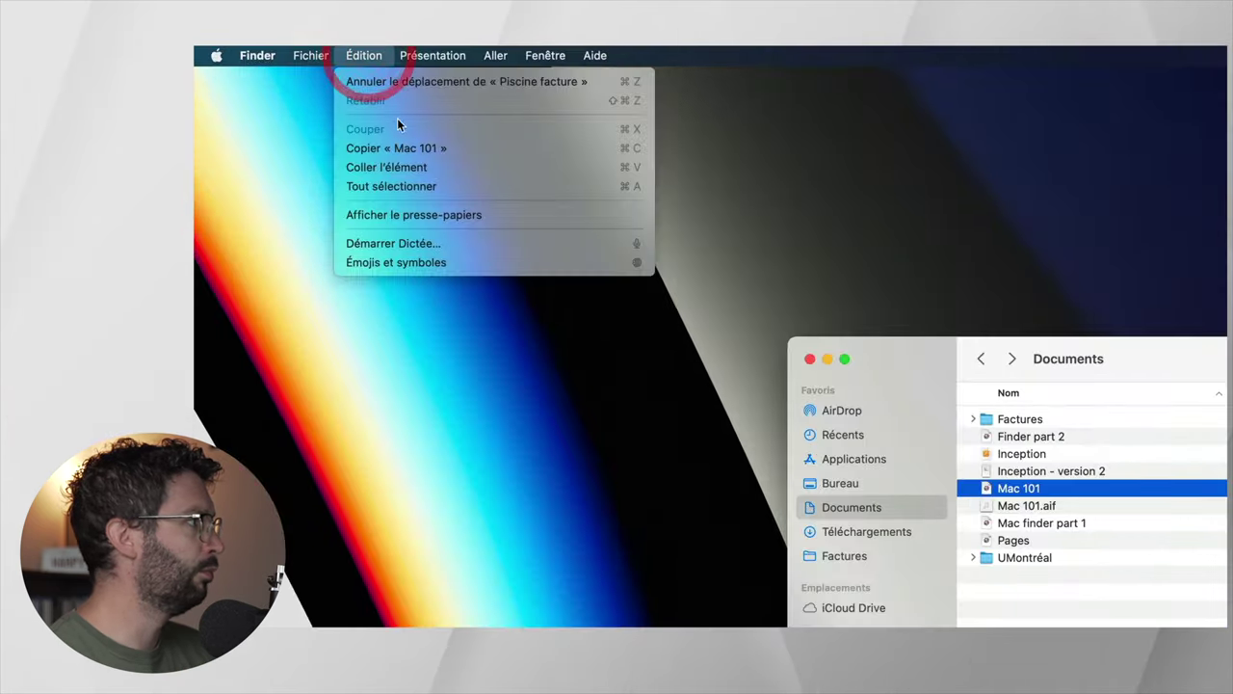